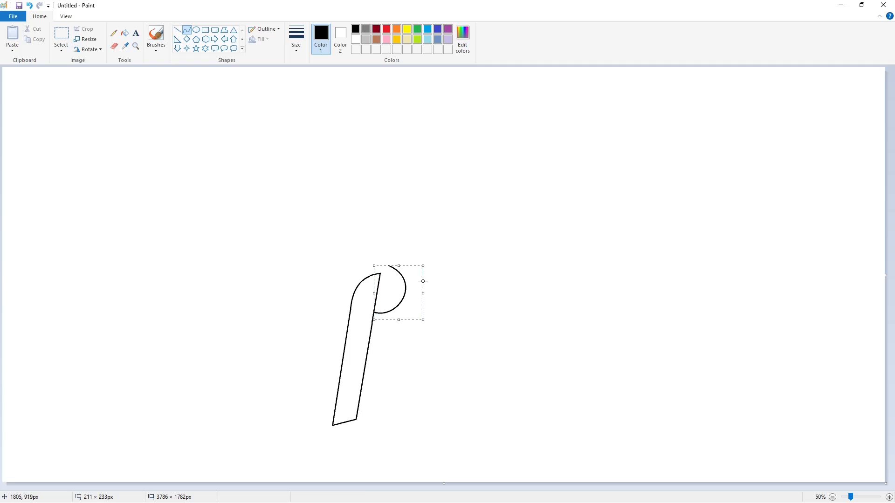
Finish the curve around the top of the R's stem and add a short diagonal line at its lower-left end.
{"action": "mouse_move", "coordinate": [360, 296]}
{"action": "left_mouse_down"}
{"action": "mouse_move", "coordinate": [343, 283]}
{"action": "mouse_move", "coordinate": [324, 286]}
{"action": "left_mouse_up"}
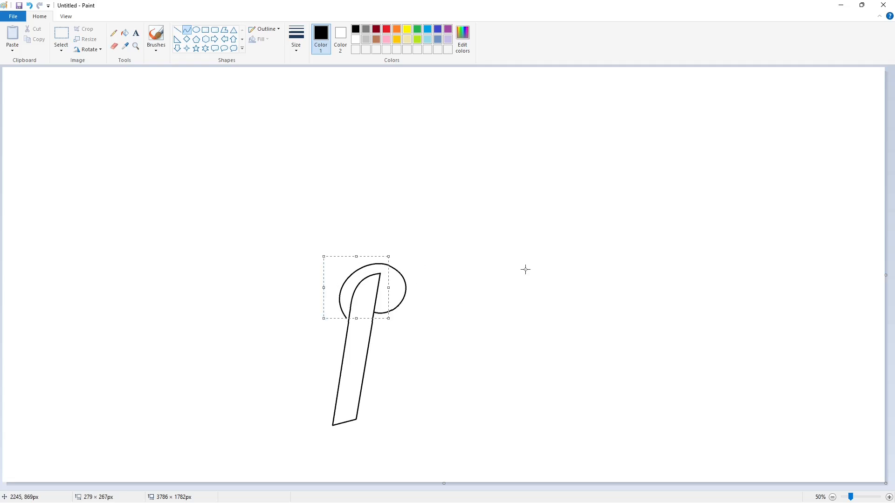
{"action": "left_click", "coordinate": [525, 270]}
{"action": "left_click", "coordinate": [178, 31]}
{"action": "left_click_drag", "start_coordinate": [347, 319], "coordinate": [332, 334]}
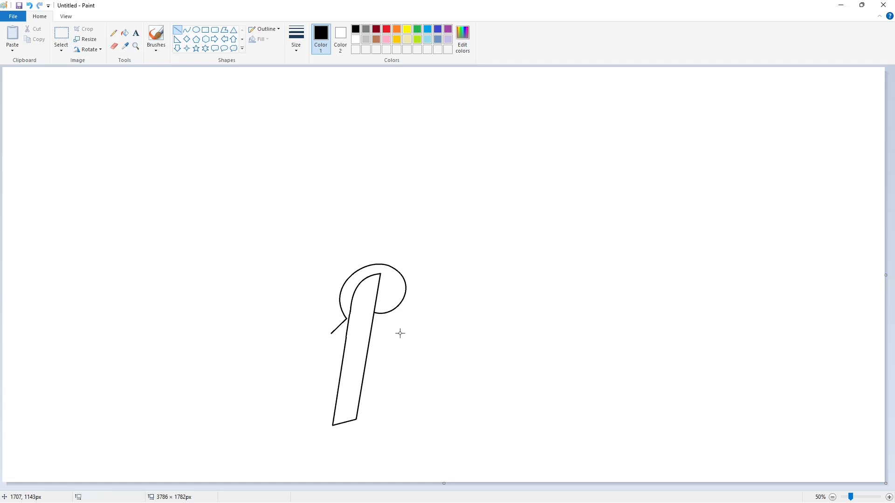
Draw the large outer curve of the R's bowl from the diagonal end line over the top and down the right side.
{"action": "left_click", "coordinate": [187, 30]}
{"action": "mouse_move", "coordinate": [331, 333]}
{"action": "left_mouse_down"}
{"action": "mouse_move", "coordinate": [363, 252]}
{"action": "mouse_move", "coordinate": [377, 245]}
{"action": "left_mouse_up"}
{"action": "mouse_move", "coordinate": [348, 289]}
{"action": "left_mouse_down"}
{"action": "mouse_move", "coordinate": [314, 294]}
{"action": "mouse_move", "coordinate": [328, 248]}
{"action": "mouse_move", "coordinate": [400, 303]}
{"action": "mouse_move", "coordinate": [404, 328]}
{"action": "left_mouse_up"}
{"action": "mouse_move", "coordinate": [391, 287]}
{"action": "left_mouse_down"}
{"action": "mouse_move", "coordinate": [395, 253]}
{"action": "mouse_move", "coordinate": [440, 281]}
{"action": "mouse_move", "coordinate": [449, 298]}
{"action": "left_mouse_up"}
{"action": "left_click", "coordinate": [534, 293]}
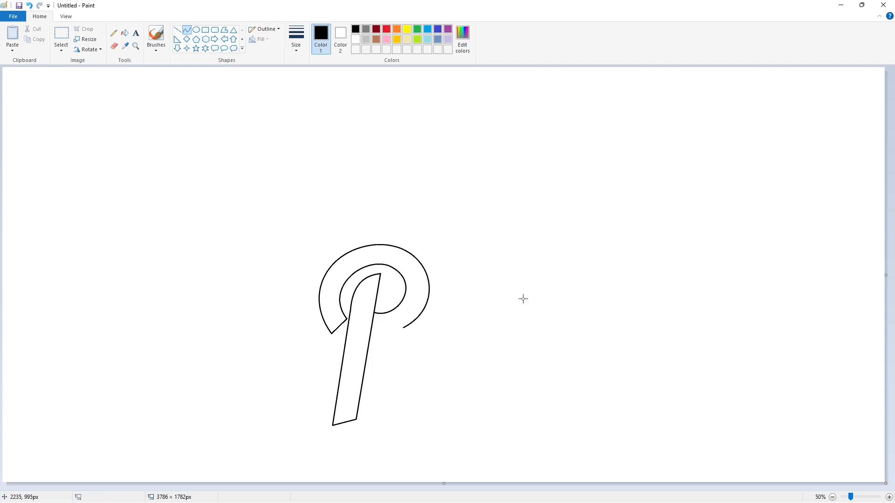
Draw the curved right edge of the R's leg, from the bowl down to the flicked foot.
{"action": "left_click_drag", "start_coordinate": [414, 333], "coordinate": [452, 339]}
{"action": "left_click_drag", "start_coordinate": [417, 371], "coordinate": [429, 386]}
{"action": "left_click_drag", "start_coordinate": [422, 377], "coordinate": [391, 370]}
{"action": "left_click", "coordinate": [417, 388]}
{"action": "left_click", "coordinate": [484, 379]}
Draw the curved left edge of the R's leg and close the foot with a short straight line.
{"action": "left_click_drag", "start_coordinate": [385, 349], "coordinate": [391, 333]}
{"action": "mouse_move", "coordinate": [392, 370]}
{"action": "left_mouse_down"}
{"action": "mouse_move", "coordinate": [431, 403]}
{"action": "mouse_move", "coordinate": [393, 394]}
{"action": "mouse_move", "coordinate": [405, 418]}
{"action": "left_mouse_up"}
{"action": "left_click", "coordinate": [348, 247]}
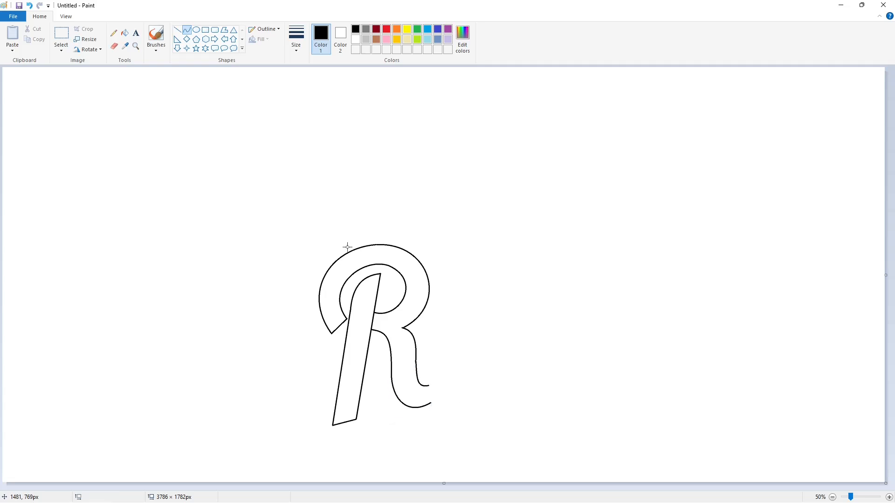
{"action": "left_click", "coordinate": [177, 29]}
{"action": "left_click_drag", "start_coordinate": [430, 390], "coordinate": [432, 404]}
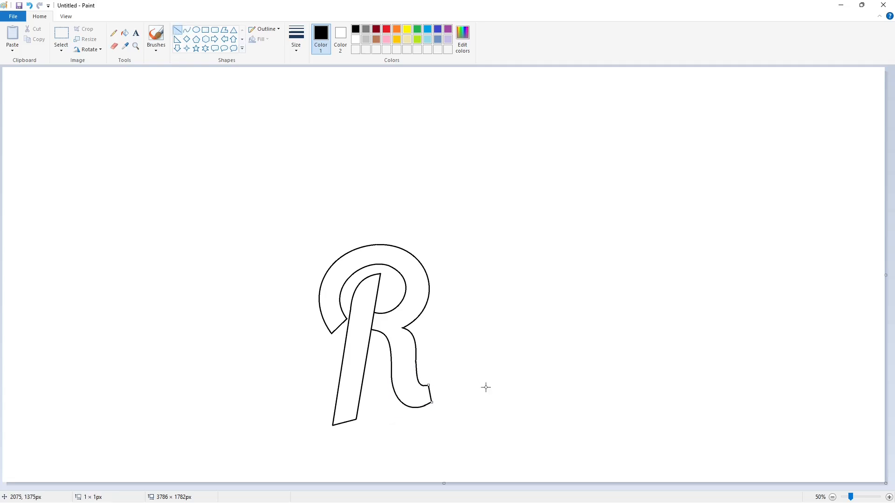
Fill the stem and body of the R with black and touch up its foot with a white line.
{"action": "left_click", "coordinate": [125, 33]}
{"action": "left_click", "coordinate": [351, 322]}
{"action": "left_click", "coordinate": [404, 354]}
{"action": "left_click", "coordinate": [870, 495]}
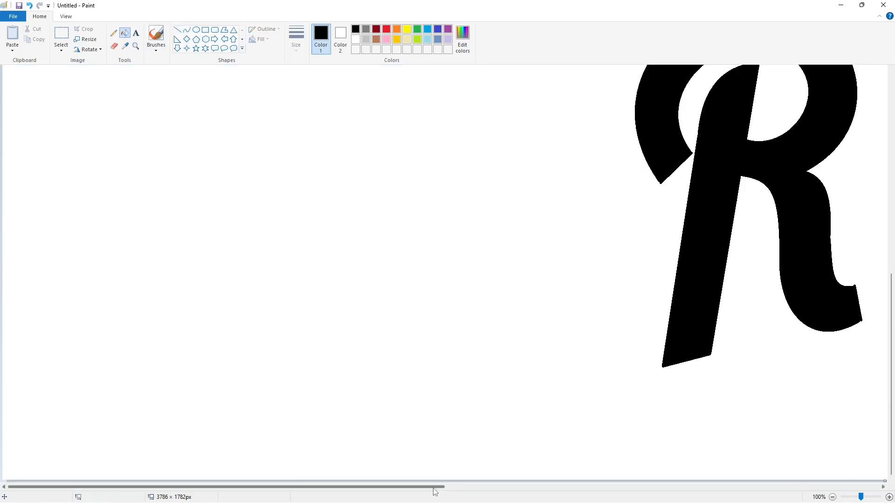
{"action": "left_click", "coordinate": [178, 30]}
{"action": "left_click", "coordinate": [355, 39]}
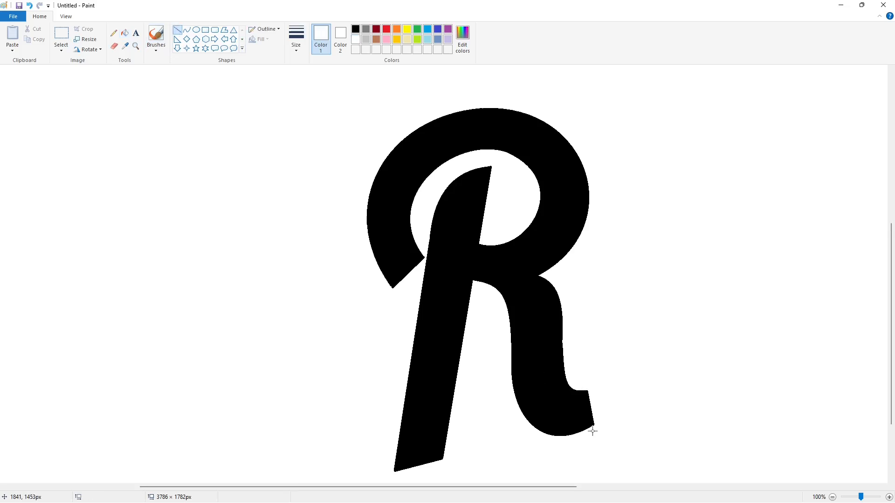
{"action": "scroll", "coordinate": [791, 418], "scroll_direction": "down", "scroll_amount": 1}
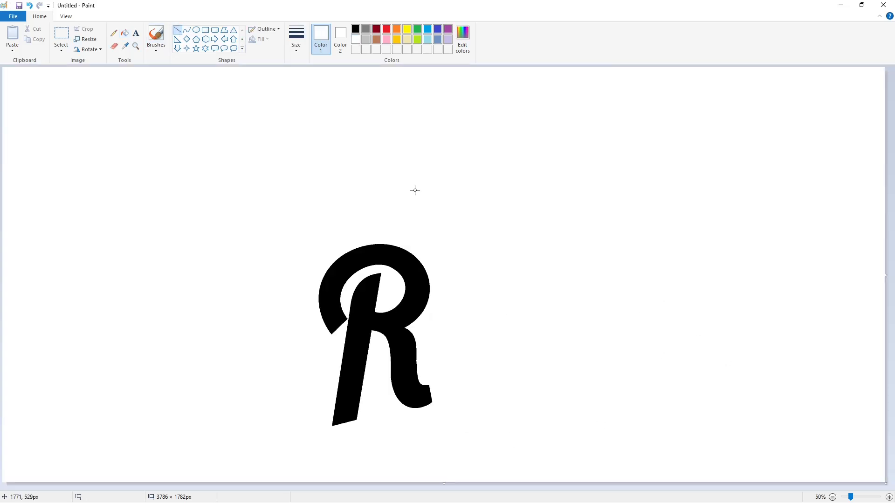
Draw a purple baseline guide rising diagonally to the right from the R's leg.
{"action": "left_click", "coordinate": [448, 28]}
{"action": "left_click_drag", "start_coordinate": [429, 370], "coordinate": [776, 288]}
Draw the left outer curve of a lowercase e in black above the guide line, undoing the last stray curve.
{"action": "left_click", "coordinate": [186, 29]}
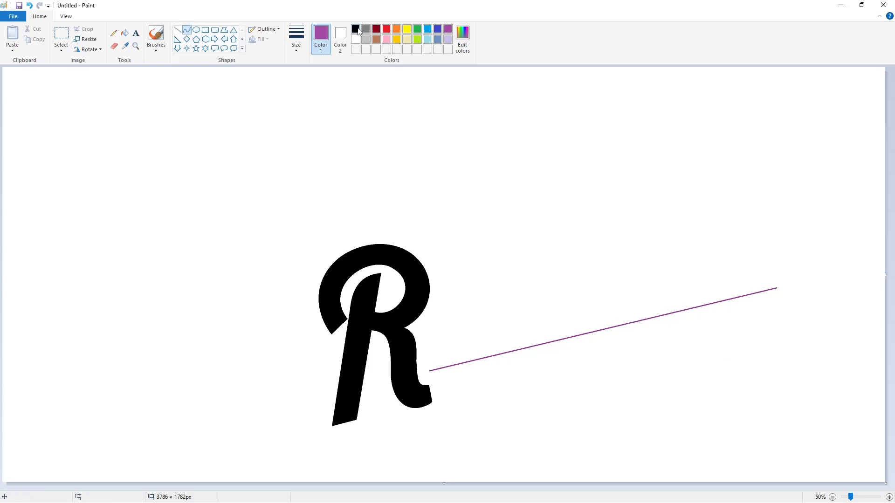
{"action": "left_click", "coordinate": [355, 29]}
{"action": "left_click_drag", "start_coordinate": [473, 273], "coordinate": [435, 342]}
{"action": "mouse_move", "coordinate": [455, 307]}
{"action": "left_mouse_down"}
{"action": "mouse_move", "coordinate": [438, 284]}
{"action": "mouse_move", "coordinate": [422, 317]}
{"action": "mouse_move", "coordinate": [473, 276]}
{"action": "mouse_move", "coordinate": [468, 300]}
{"action": "mouse_move", "coordinate": [490, 275]}
{"action": "mouse_move", "coordinate": [513, 270]}
{"action": "left_mouse_up"}
{"action": "left_click_drag", "start_coordinate": [503, 326], "coordinate": [496, 327]}
{"action": "left_click", "coordinate": [582, 320]}
{"action": "key", "text": "ctrl+z"}
Draw the e's right-hand loop and the curve of its bottom edge.
{"action": "mouse_move", "coordinate": [474, 273]}
{"action": "left_mouse_down"}
{"action": "mouse_move", "coordinate": [457, 328]}
{"action": "mouse_move", "coordinate": [518, 272]}
{"action": "mouse_move", "coordinate": [488, 342]}
{"action": "mouse_move", "coordinate": [504, 335]}
{"action": "left_mouse_up"}
{"action": "left_click", "coordinate": [458, 336]}
{"action": "left_click", "coordinate": [441, 346]}
{"action": "mouse_move", "coordinate": [435, 342]}
{"action": "left_mouse_down"}
{"action": "mouse_move", "coordinate": [509, 330]}
{"action": "mouse_move", "coordinate": [444, 363]}
{"action": "mouse_move", "coordinate": [493, 359]}
{"action": "left_mouse_up"}
{"action": "left_click", "coordinate": [555, 345]}
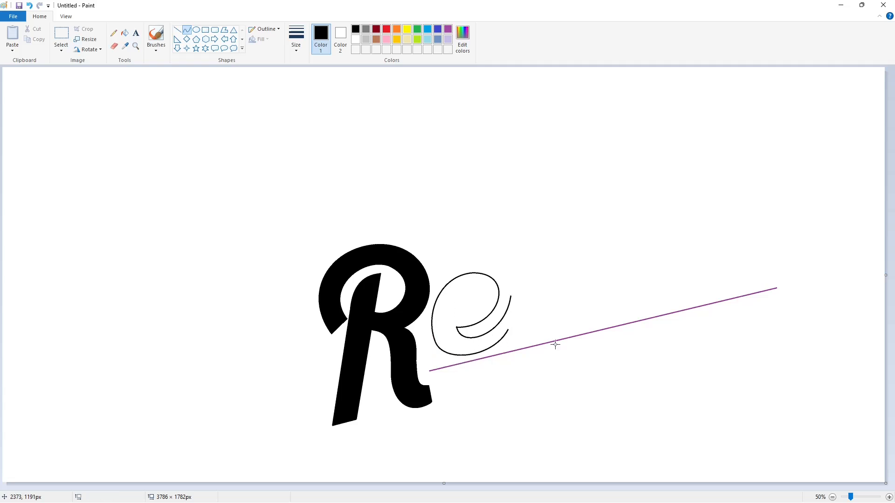
Draw the straight stem edges, slanted cap and crossbar of a lowercase t beside the e.
{"action": "left_click", "coordinate": [177, 29]}
{"action": "mouse_move", "coordinate": [520, 231]}
{"action": "left_mouse_down"}
{"action": "mouse_move", "coordinate": [545, 227]}
{"action": "mouse_move", "coordinate": [532, 318]}
{"action": "left_mouse_up"}
{"action": "left_click", "coordinate": [609, 279]}
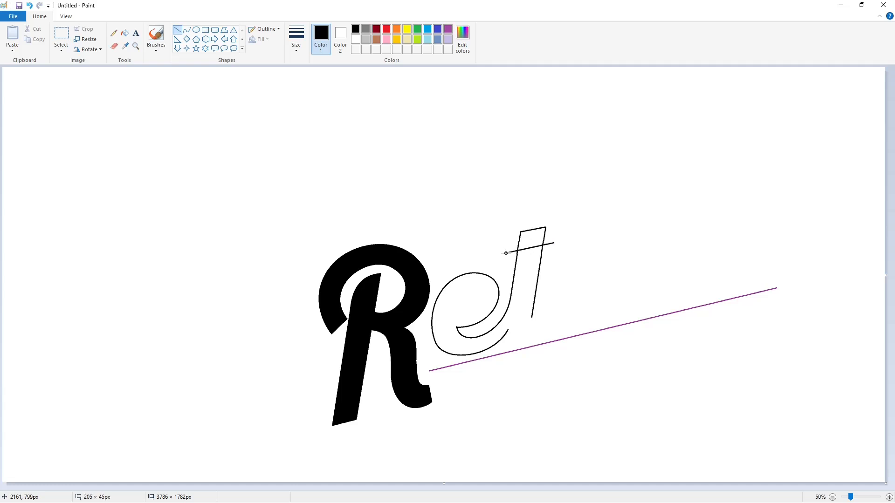
{"action": "left_click_drag", "start_coordinate": [552, 257], "coordinate": [505, 259]}
Draw the inner and outer curves of the t's tail, sweeping up to the right from the stem's base.
{"action": "left_click", "coordinate": [187, 29]}
{"action": "left_click_drag", "start_coordinate": [532, 317], "coordinate": [563, 264]}
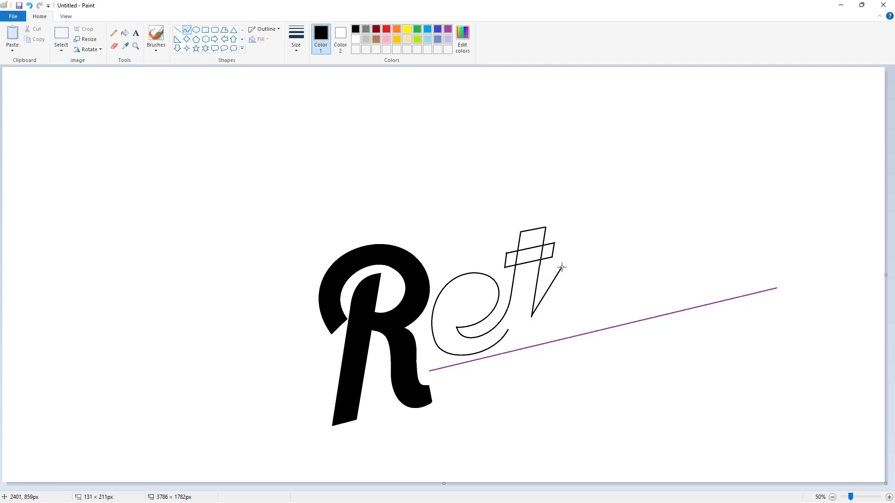
{"action": "left_click", "coordinate": [530, 332]}
{"action": "left_click", "coordinate": [554, 325]}
{"action": "left_click", "coordinate": [622, 321]}
{"action": "left_click_drag", "start_coordinate": [508, 330], "coordinate": [574, 271]}
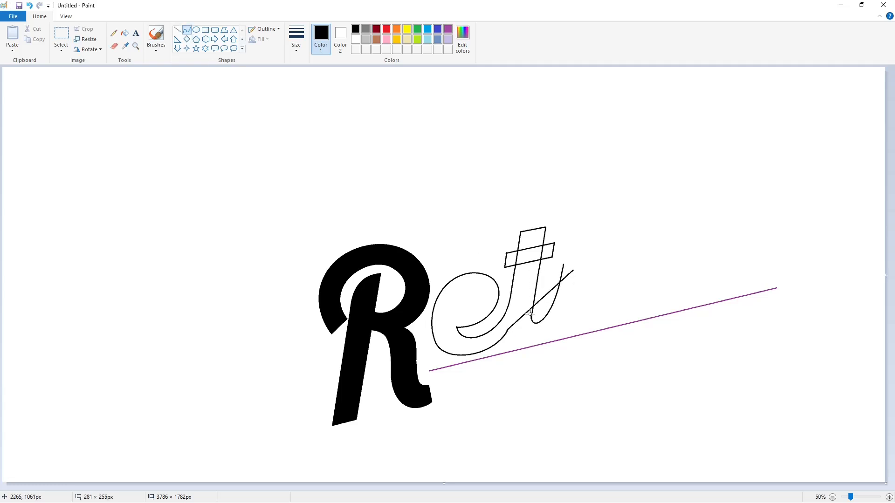
{"action": "mouse_move", "coordinate": [530, 315]}
{"action": "left_mouse_down"}
{"action": "mouse_move", "coordinate": [522, 355]}
{"action": "mouse_move", "coordinate": [565, 338]}
{"action": "left_mouse_up"}
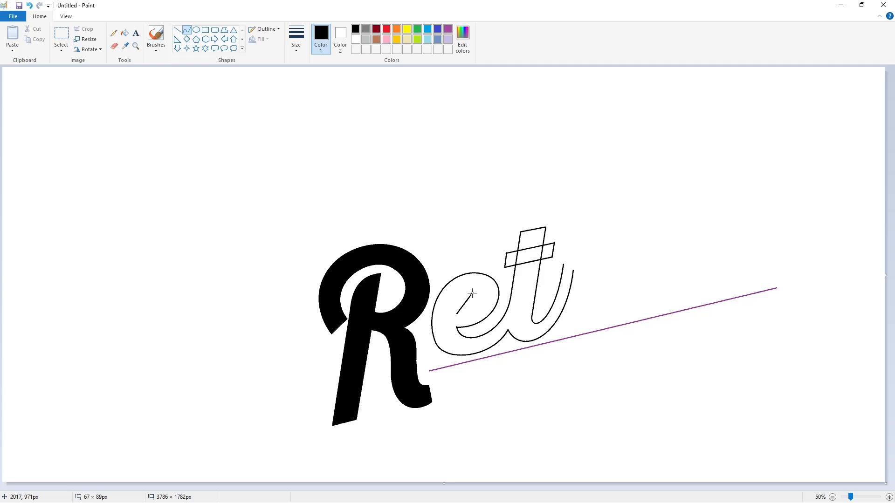
Complete the e's inner eye with a curve and draw the upper-left curve of a lowercase r.
{"action": "left_click_drag", "start_coordinate": [467, 288], "coordinate": [468, 300]}
{"action": "left_click_drag", "start_coordinate": [566, 244], "coordinate": [552, 252]}
{"action": "left_click", "coordinate": [597, 253]}
Draw the r's short top edge, its curved shoulder and the inner curve on the left of its stem.
{"action": "left_click", "coordinate": [178, 30]}
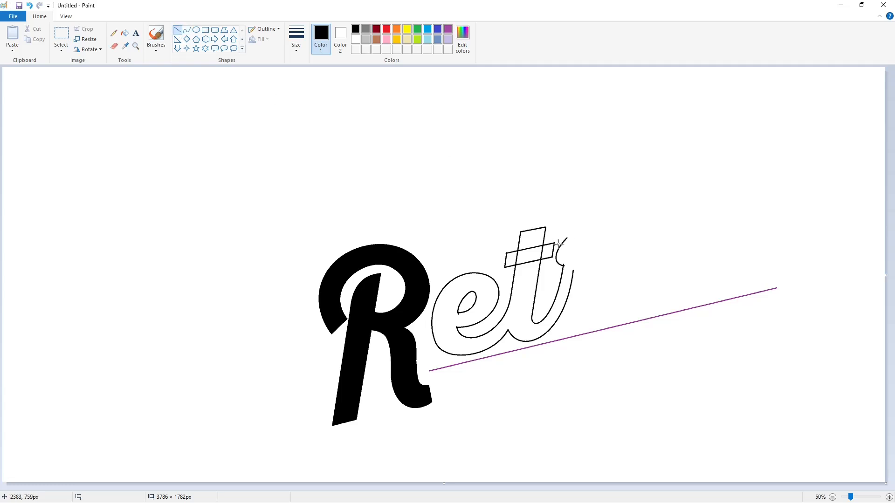
{"action": "left_click", "coordinate": [188, 30]}
{"action": "left_click_drag", "start_coordinate": [601, 274], "coordinate": [607, 266]}
{"action": "left_click", "coordinate": [606, 278]}
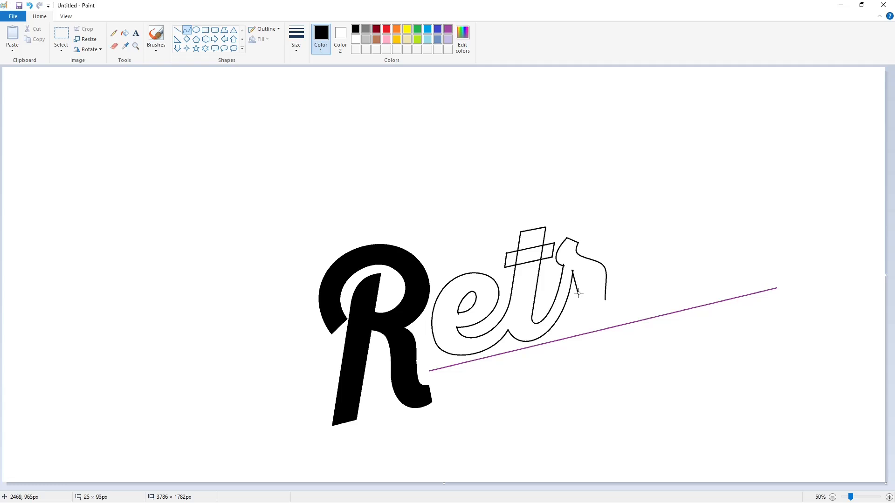
{"action": "left_click", "coordinate": [584, 275]}
{"action": "left_click", "coordinate": [579, 295]}
Draw the r's rounded bottom edge and the inner curve of its tail, undoing the last unwanted adjustment.
{"action": "left_click_drag", "start_coordinate": [578, 322], "coordinate": [572, 334]}
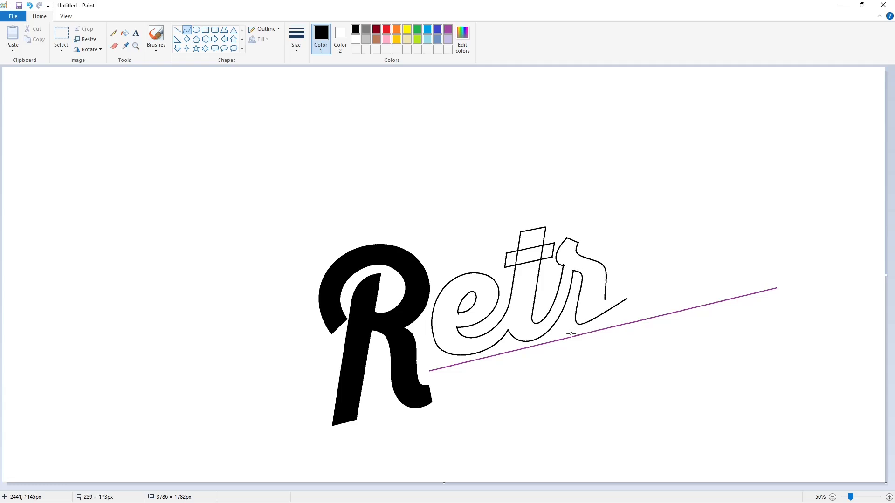
{"action": "left_click", "coordinate": [607, 342]}
{"action": "left_click", "coordinate": [657, 336]}
{"action": "left_click", "coordinate": [615, 306]}
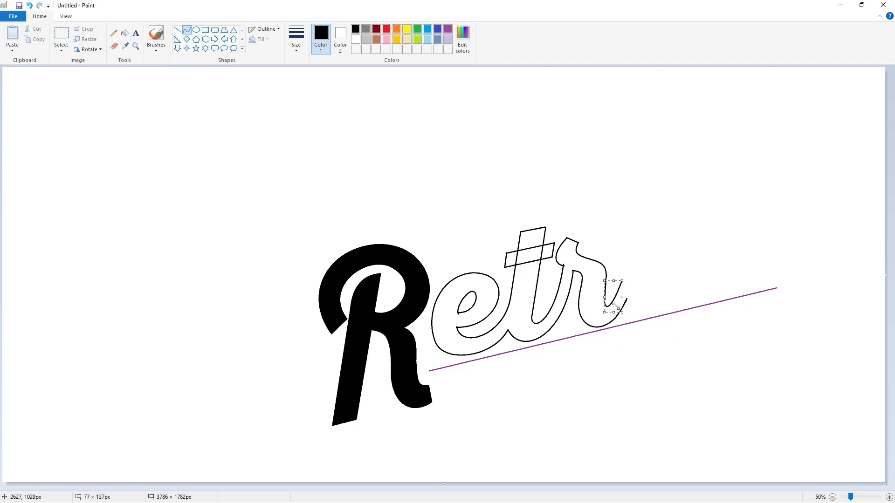
{"action": "key", "text": "ctrl+z"}
Draw an upright ellipse sized for the letter o beside the r and move it to the blank upper-left area.
{"action": "left_click", "coordinate": [196, 30]}
{"action": "left_click_drag", "start_coordinate": [625, 234], "coordinate": [687, 318]}
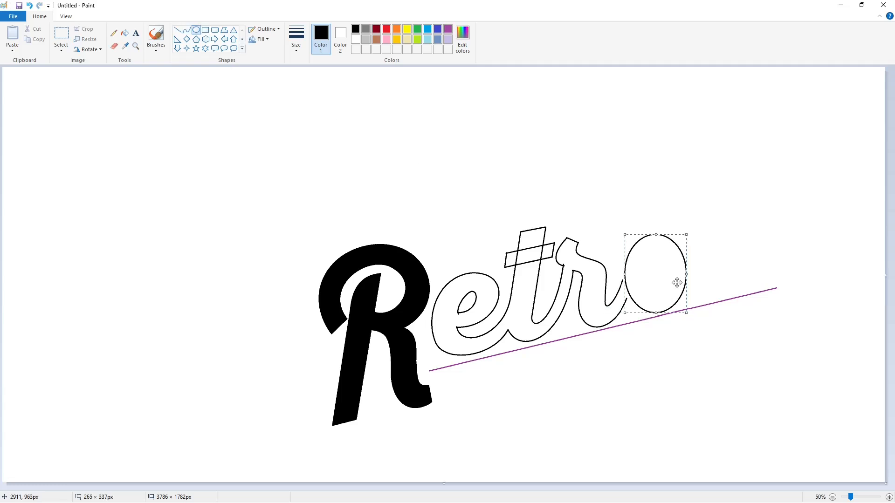
{"action": "left_click_drag", "start_coordinate": [677, 283], "coordinate": [621, 272]}
{"action": "left_click_drag", "start_coordinate": [687, 271], "coordinate": [697, 271]}
{"action": "left_click_drag", "start_coordinate": [655, 276], "coordinate": [95, 172]}
{"action": "left_click", "coordinate": [61, 34]}
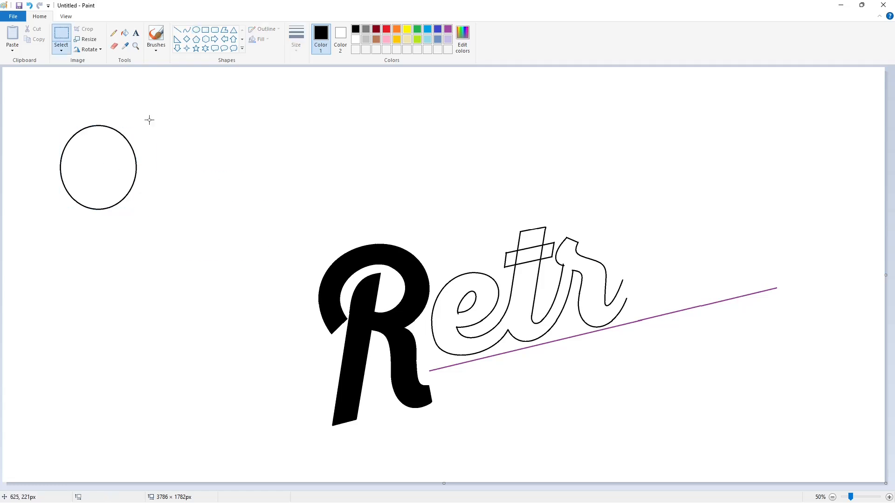
{"action": "left_click_drag", "start_coordinate": [163, 95], "coordinate": [31, 247]}
{"action": "key", "text": "ctrl+c"}
{"action": "key", "text": "ctrl+v"}
{"action": "left_click", "coordinate": [62, 47]}
{"action": "left_click", "coordinate": [80, 135]}
{"action": "left_click", "coordinate": [85, 39]}
{"action": "key", "text": "Escape"}
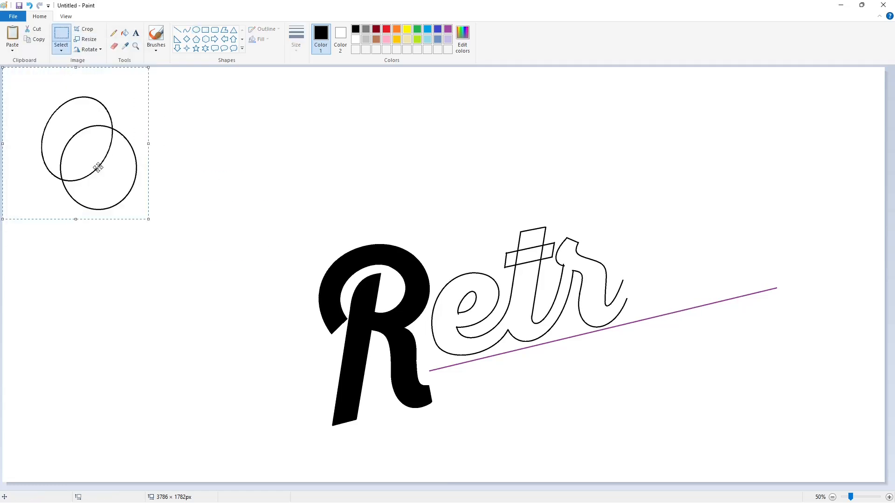
{"action": "left_click_drag", "start_coordinate": [73, 134], "coordinate": [663, 264]}
{"action": "key", "text": "ctrl+z"}
Draw a slightly wider ellipse over the upper-left one and move it into the blank area beside it.
{"action": "left_click", "coordinate": [196, 30]}
{"action": "left_click_drag", "start_coordinate": [65, 130], "coordinate": [136, 210]}
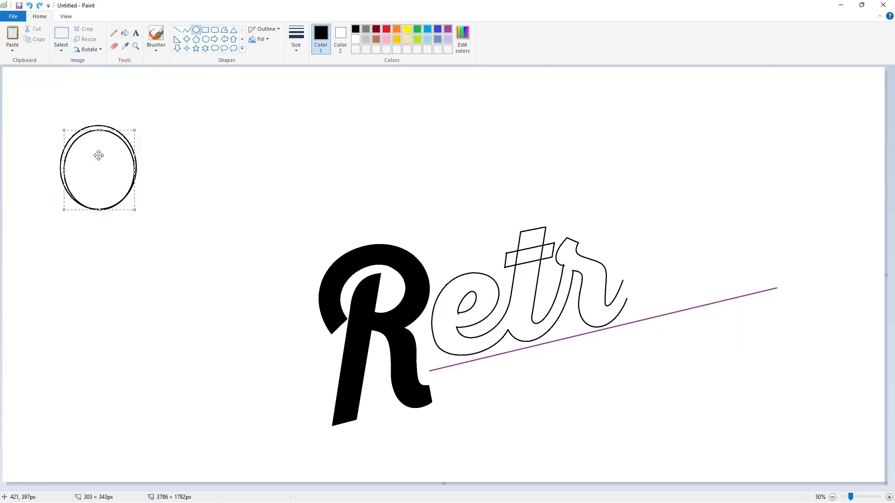
{"action": "left_click_drag", "start_coordinate": [100, 130], "coordinate": [99, 127]}
{"action": "mouse_move", "coordinate": [65, 169]}
{"action": "left_mouse_down"}
{"action": "mouse_move", "coordinate": [55, 168]}
{"action": "mouse_move", "coordinate": [104, 165]}
{"action": "mouse_move", "coordinate": [210, 123]}
{"action": "left_mouse_up"}
Copy the wider ellipse, skew the pasted copy and place it after the r as the o's outer outline.
{"action": "left_click", "coordinate": [62, 33]}
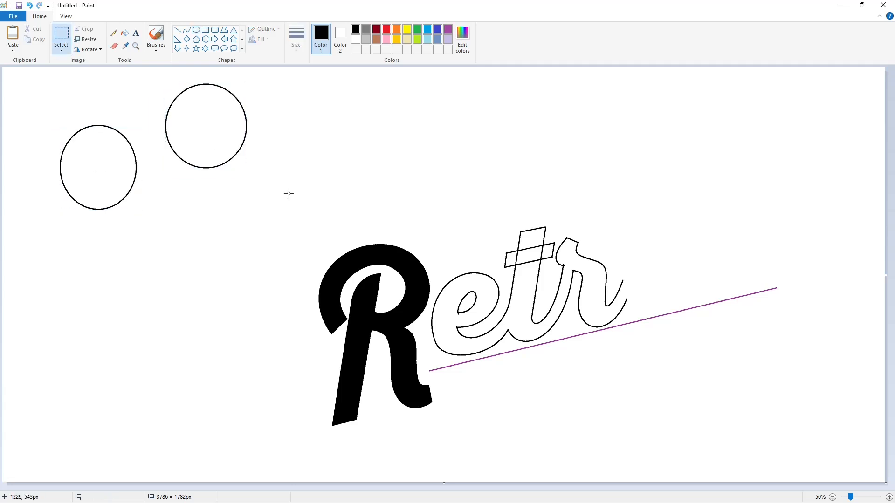
{"action": "left_click_drag", "start_coordinate": [289, 194], "coordinate": [149, 68]}
{"action": "key", "text": "ctrl+c"}
{"action": "key", "text": "ctrl+v"}
{"action": "left_click", "coordinate": [85, 39]}
{"action": "key", "text": "Escape"}
{"action": "left_click_drag", "start_coordinate": [66, 126], "coordinate": [699, 277]}
Draw a narrow ellipse sized for the o's inner hole and move it to the blank area on the far left.
{"action": "left_click", "coordinate": [197, 29]}
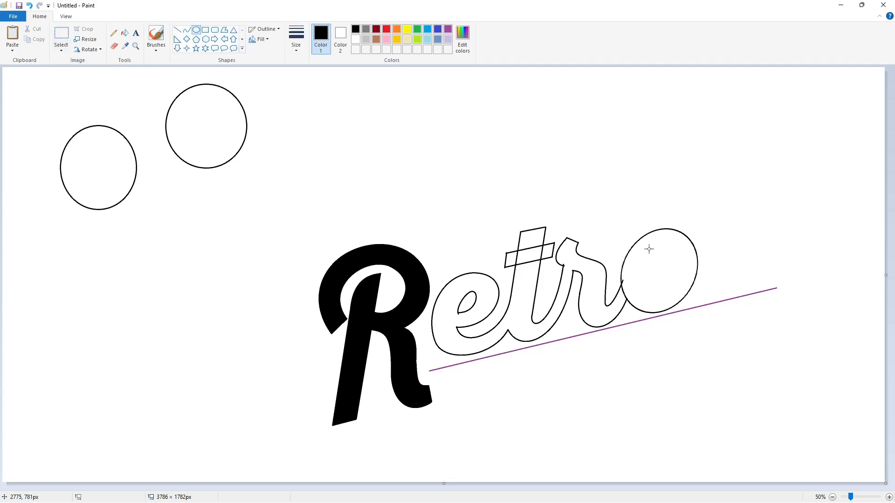
{"action": "left_click_drag", "start_coordinate": [649, 249], "coordinate": [674, 302]}
{"action": "left_click_drag", "start_coordinate": [661, 275], "coordinate": [93, 308]}
Copy the narrow ellipse, skew the pasted copy and position it inside the o as its hole.
{"action": "left_click", "coordinate": [61, 34]}
{"action": "left_click_drag", "start_coordinate": [32, 250], "coordinate": [155, 388]}
{"action": "key", "text": "ctrl+c"}
{"action": "key", "text": "ctrl+v"}
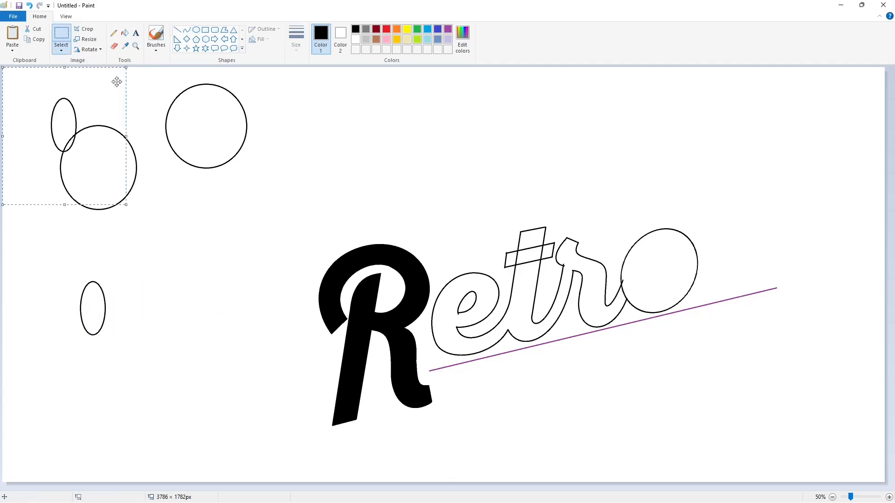
{"action": "left_click", "coordinate": [86, 39]}
{"action": "key", "text": "Escape"}
{"action": "left_click_drag", "start_coordinate": [72, 128], "coordinate": [660, 274]}
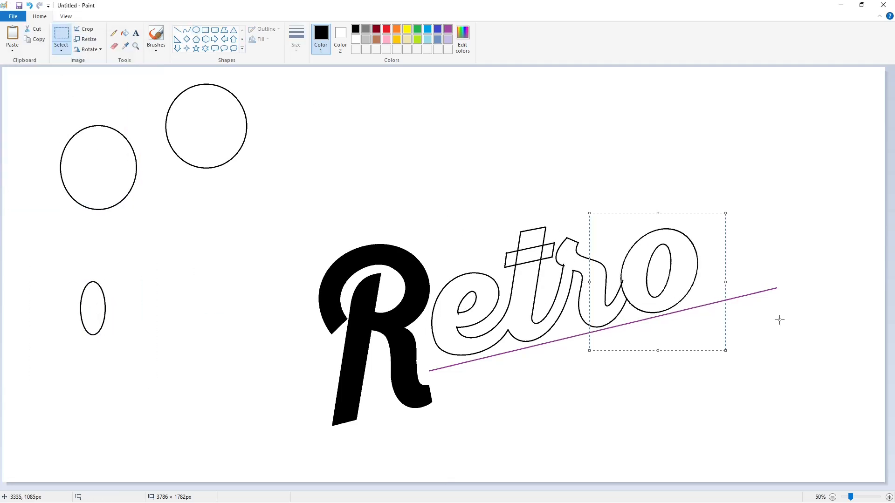
Fill the e, t, r and o outlines, including the t's crossbar sections, with black.
{"action": "left_click", "coordinate": [779, 319]}
{"action": "left_click", "coordinate": [124, 32]}
{"action": "left_click", "coordinate": [486, 305]}
{"action": "left_click", "coordinate": [518, 255]}
{"action": "left_click", "coordinate": [532, 239]}
{"action": "left_click", "coordinate": [548, 252]}
{"action": "left_click", "coordinate": [636, 275]}
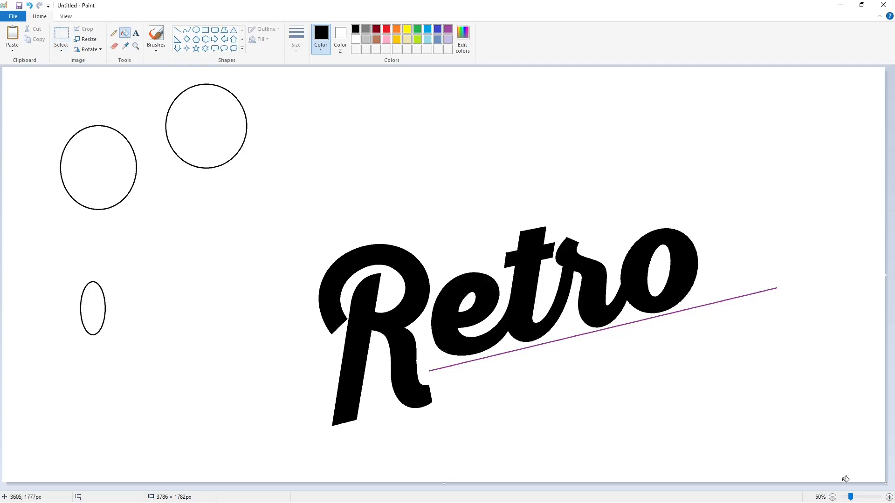
Zoom to 100% and trim the left end of the t's crossbar with a white line.
{"action": "left_click", "coordinate": [890, 498]}
{"action": "scroll", "coordinate": [653, 396], "scroll_direction": "down", "scroll_amount": 3}
{"action": "left_click_drag", "start_coordinate": [429, 487], "coordinate": [762, 488]}
{"action": "scroll", "coordinate": [480, 399], "scroll_direction": "up", "scroll_amount": 1}
{"action": "left_click", "coordinate": [178, 30]}
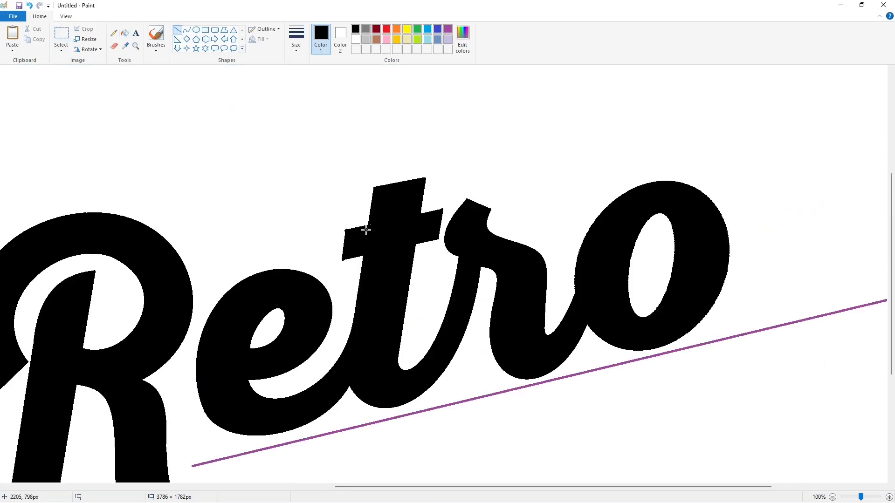
{"action": "left_click", "coordinate": [356, 40]}
{"action": "left_click_drag", "start_coordinate": [338, 231], "coordinate": [352, 226]}
{"action": "scroll", "coordinate": [529, 405], "scroll_direction": "down", "scroll_amount": 4}
{"action": "scroll", "coordinate": [677, 370], "scroll_direction": "up", "scroll_amount": 2}
Fill the purple guide line and the three leftover helper ellipses with white to erase them.
{"action": "left_click", "coordinate": [125, 32]}
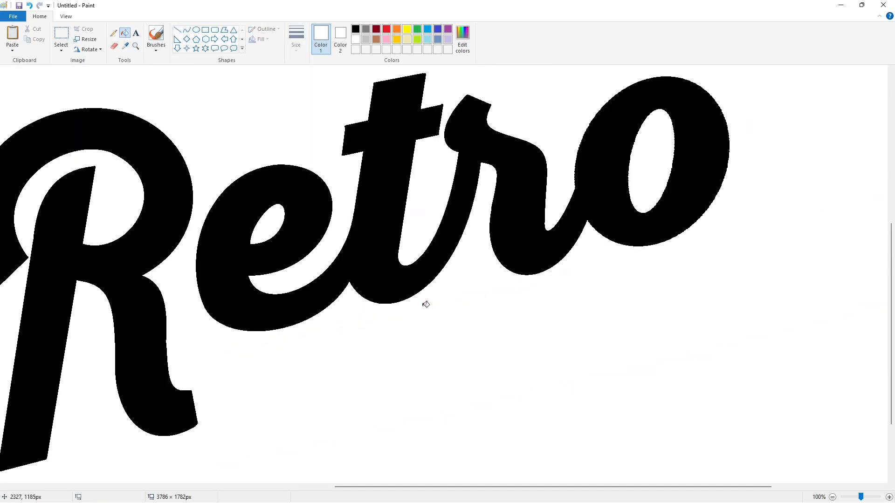
{"action": "left_click", "coordinate": [833, 497]}
{"action": "left_click", "coordinate": [245, 109]}
{"action": "left_click", "coordinate": [130, 144]}
{"action": "left_click", "coordinate": [95, 283]}
Duplicate the whole word Retro and place the copy at the lower right of the canvas.
{"action": "left_click", "coordinate": [61, 37]}
{"action": "left_click_drag", "start_coordinate": [186, 131], "coordinate": [775, 446]}
{"action": "left_click", "coordinate": [827, 473]}
{"action": "key", "text": "ctrl+v"}
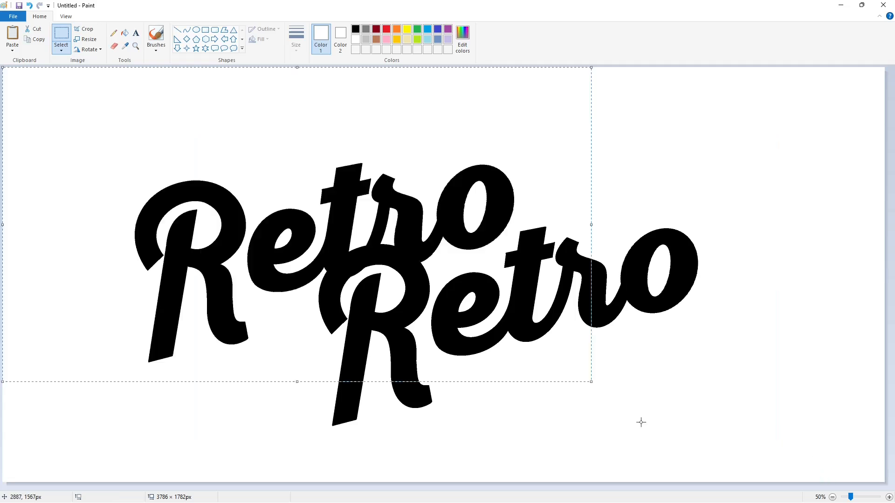
{"action": "left_click_drag", "start_coordinate": [260, 229], "coordinate": [624, 431]}
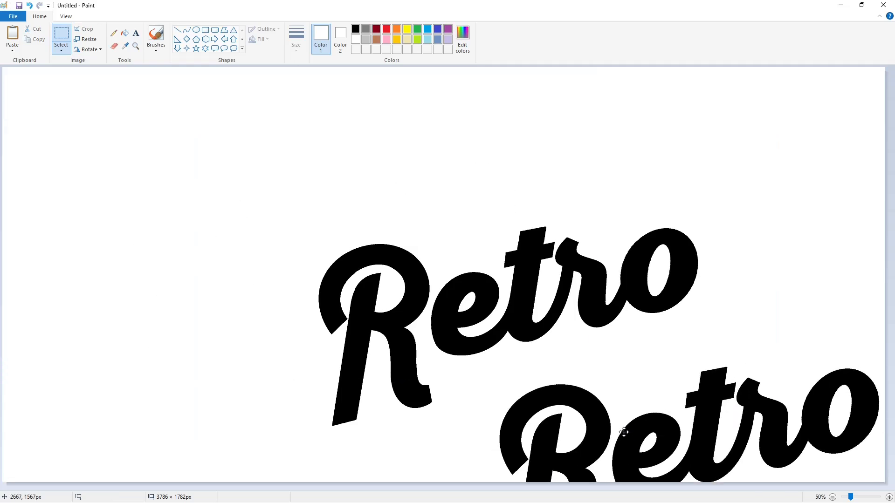
{"action": "left_click", "coordinate": [184, 315]}
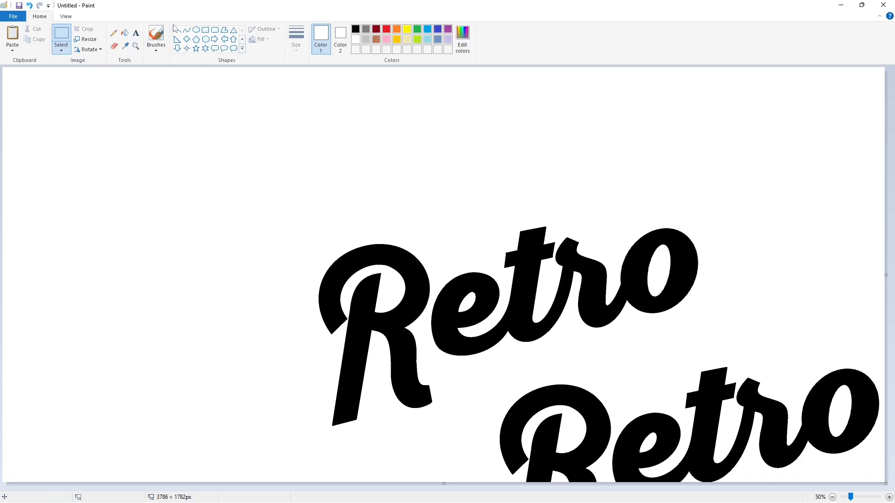
Fill the original Retro lettering with purple.
{"action": "left_click", "coordinate": [448, 29]}
{"action": "left_click", "coordinate": [125, 33]}
{"action": "left_click", "coordinate": [419, 291]}
{"action": "left_click", "coordinate": [443, 317]}
Draw a peaked top edge and two short vertical sides in black for a large T above the purple R.
{"action": "left_click", "coordinate": [177, 29]}
{"action": "left_click", "coordinate": [355, 29]}
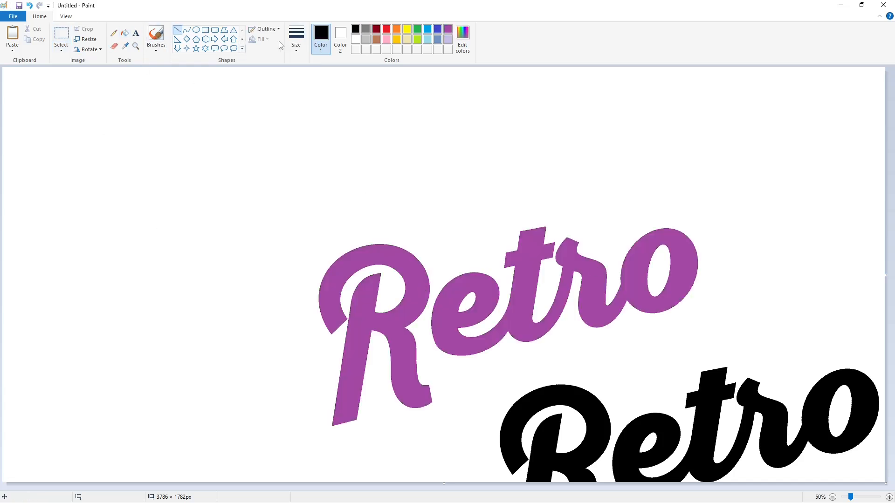
{"action": "left_click_drag", "start_coordinate": [397, 100], "coordinate": [308, 115]}
{"action": "left_click_drag", "start_coordinate": [399, 100], "coordinate": [487, 115]}
{"action": "left_click", "coordinate": [369, 138]}
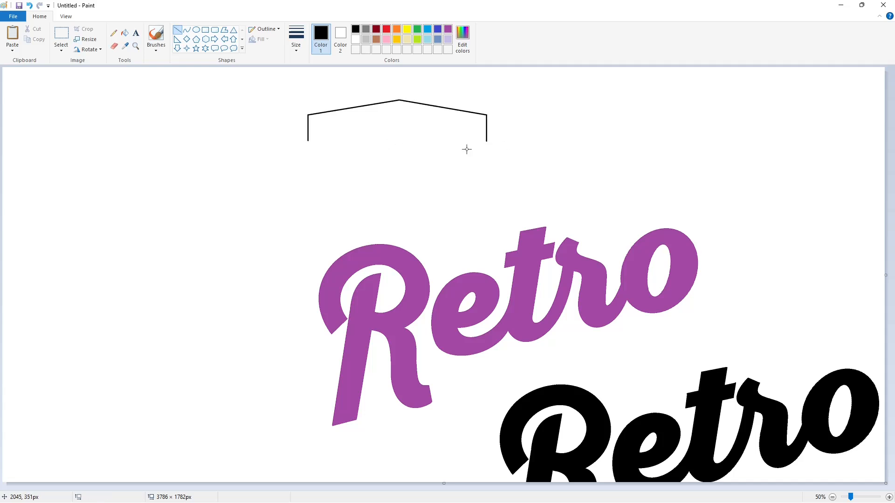
Draw the lower crossbar edges and both stem sides of the large T down to the R, and fill it black.
{"action": "left_click_drag", "start_coordinate": [308, 141], "coordinate": [372, 135]}
{"action": "mouse_move", "coordinate": [487, 140]}
{"action": "left_mouse_down"}
{"action": "mouse_move", "coordinate": [418, 134]}
{"action": "mouse_move", "coordinate": [372, 251]}
{"action": "left_mouse_up"}
{"action": "left_click", "coordinate": [362, 160]}
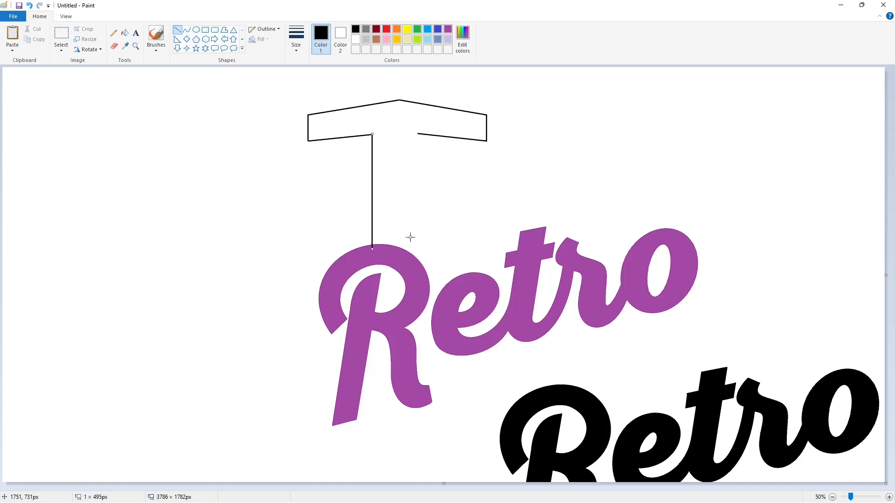
{"action": "left_click_drag", "start_coordinate": [418, 134], "coordinate": [420, 268]}
{"action": "left_click", "coordinate": [125, 33]}
{"action": "left_click", "coordinate": [396, 187]}
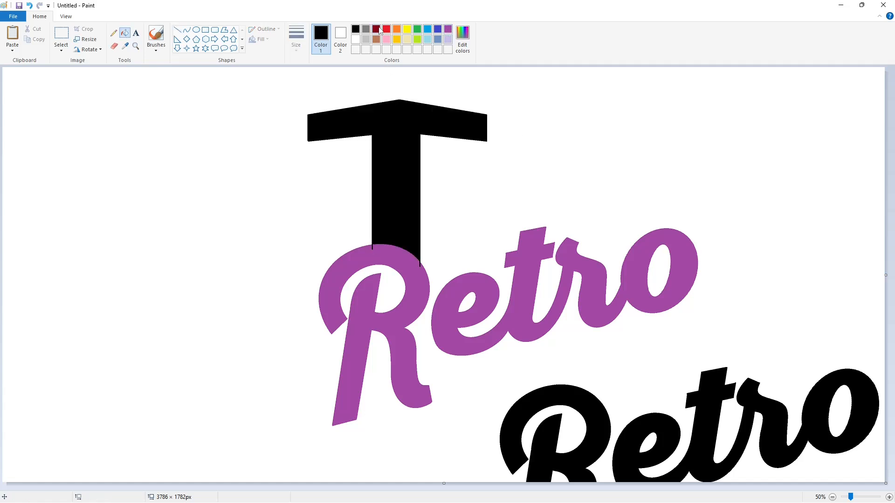
{"action": "left_click", "coordinate": [436, 30]}
{"action": "left_click", "coordinate": [401, 147]}
{"action": "left_click", "coordinate": [355, 31]}
{"action": "left_click", "coordinate": [178, 29]}
{"action": "left_click_drag", "start_coordinate": [371, 239], "coordinate": [422, 248]}
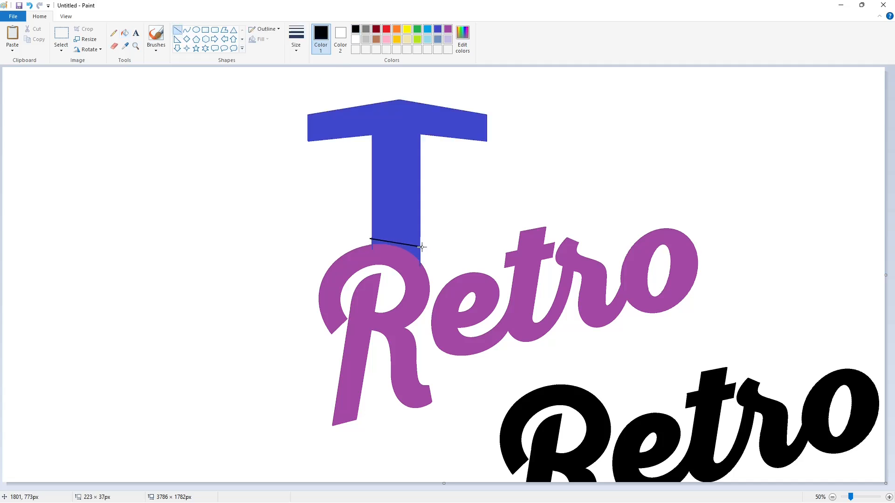
{"action": "key", "text": "ctrl+z"}
Fill the Retro lettering above the copy with lavender and the large T with purple.
{"action": "left_click", "coordinate": [447, 41]}
{"action": "left_click", "coordinate": [125, 32]}
{"action": "left_click", "coordinate": [401, 140]}
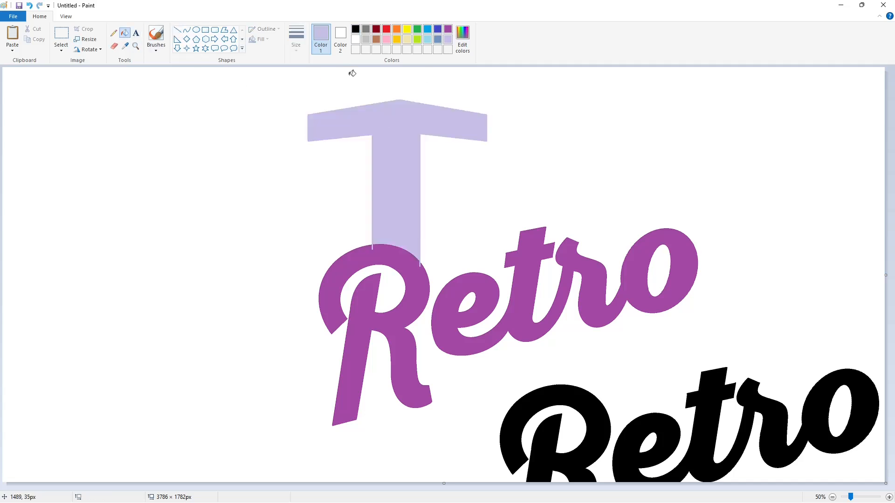
{"action": "key", "text": "ctrl+z"}
{"action": "left_click", "coordinate": [409, 266]}
{"action": "left_click", "coordinate": [442, 307]}
{"action": "left_click", "coordinate": [447, 30]}
{"action": "left_click", "coordinate": [399, 131]}
Draw a black curve across the T's stem following the top of the R, and fill the stem remnant below it with white.
{"action": "left_click", "coordinate": [187, 31]}
{"action": "left_click", "coordinate": [355, 31]}
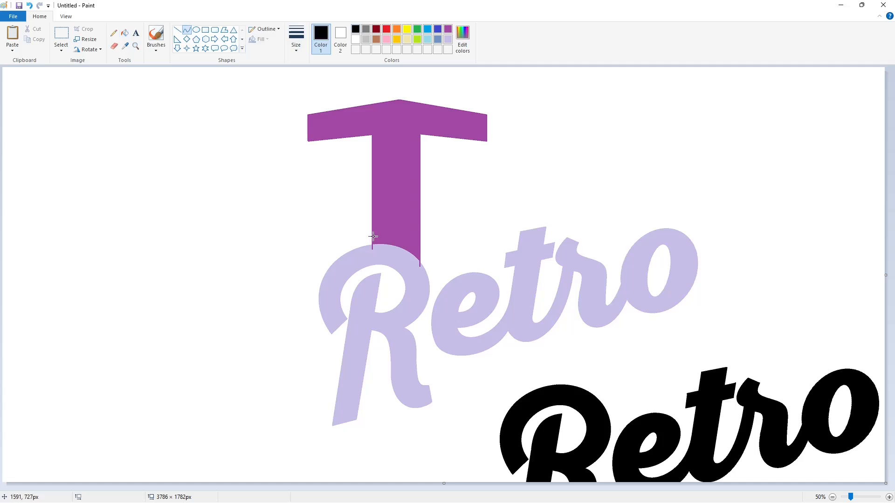
{"action": "mouse_move", "coordinate": [373, 237]}
{"action": "left_mouse_down"}
{"action": "mouse_move", "coordinate": [422, 247]}
{"action": "mouse_move", "coordinate": [409, 238]}
{"action": "left_mouse_up"}
{"action": "left_click", "coordinate": [125, 32]}
{"action": "left_click", "coordinate": [355, 39]}
{"action": "left_click", "coordinate": [396, 254]}
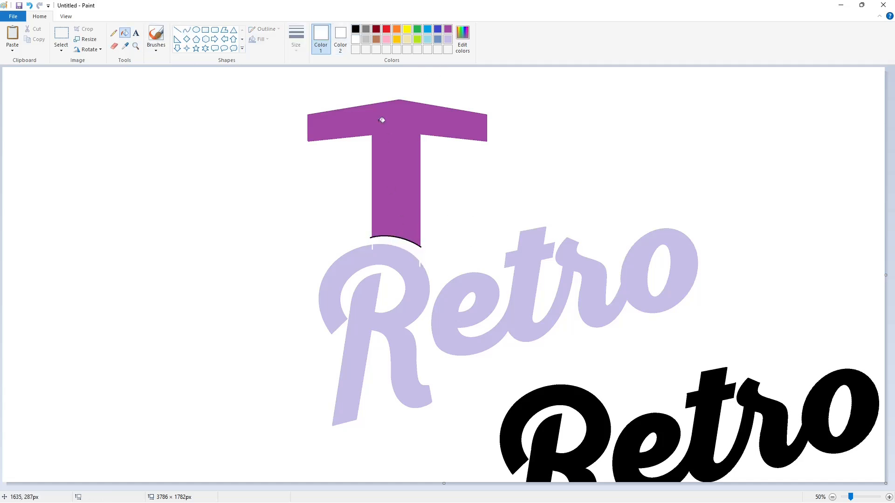
Undo the white fill and refill the stem remnant with black and then white, so the curve line is erased with it.
{"action": "key", "text": "ctrl+z"}
{"action": "left_click", "coordinate": [356, 29]}
{"action": "left_click", "coordinate": [405, 244]}
{"action": "left_click", "coordinate": [356, 40]}
{"action": "left_click", "coordinate": [405, 244]}
{"action": "key", "text": "ctrl+z"}
{"action": "key", "text": "ctrl+y"}
Draw the outer and inner edges of a small E in black lines under the T's left arm.
{"action": "left_click", "coordinate": [177, 29]}
{"action": "left_click", "coordinate": [356, 29]}
{"action": "mouse_move", "coordinate": [360, 150]}
{"action": "left_mouse_down"}
{"action": "mouse_move", "coordinate": [308, 153]}
{"action": "mouse_move", "coordinate": [310, 237]}
{"action": "mouse_move", "coordinate": [360, 241]}
{"action": "left_mouse_up"}
{"action": "left_click", "coordinate": [375, 233]}
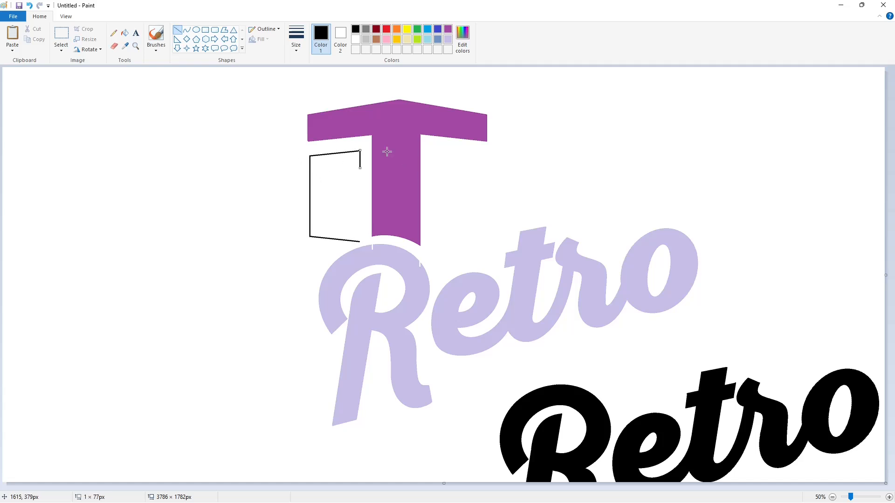
{"action": "left_click", "coordinate": [373, 189]}
{"action": "left_click_drag", "start_coordinate": [360, 222], "coordinate": [320, 219]}
{"action": "left_click", "coordinate": [372, 197]}
{"action": "left_click_drag", "start_coordinate": [322, 168], "coordinate": [322, 222]}
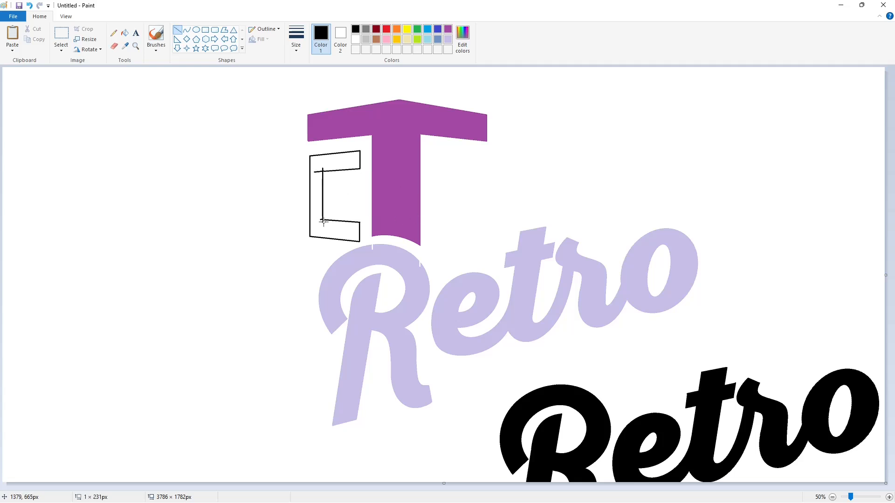
{"action": "left_click", "coordinate": [299, 184]}
Add a small rectangle as the E's middle bar and fill both the E and the large T with black.
{"action": "left_click", "coordinate": [206, 29]}
{"action": "mouse_move", "coordinate": [347, 189]}
{"action": "left_mouse_down"}
{"action": "mouse_move", "coordinate": [341, 202]}
{"action": "mouse_move", "coordinate": [318, 203]}
{"action": "left_mouse_up"}
{"action": "left_click", "coordinate": [275, 168]}
{"action": "left_click", "coordinate": [125, 33]}
{"action": "left_click", "coordinate": [389, 136]}
{"action": "left_click", "coordinate": [342, 165]}
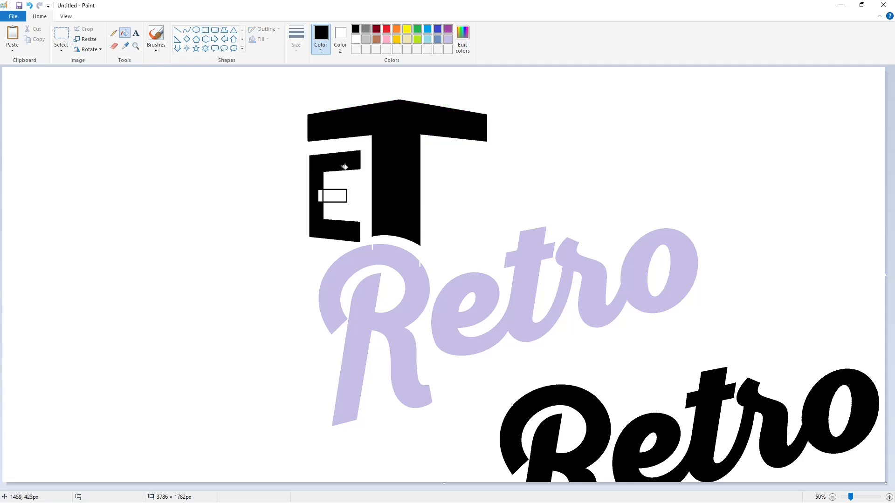
{"action": "left_click", "coordinate": [336, 196]}
{"action": "left_click", "coordinate": [320, 197]}
Draw two nested ellipses for a narrow O beside the T's stem, overlapping the e of Retro.
{"action": "left_click", "coordinate": [197, 30]}
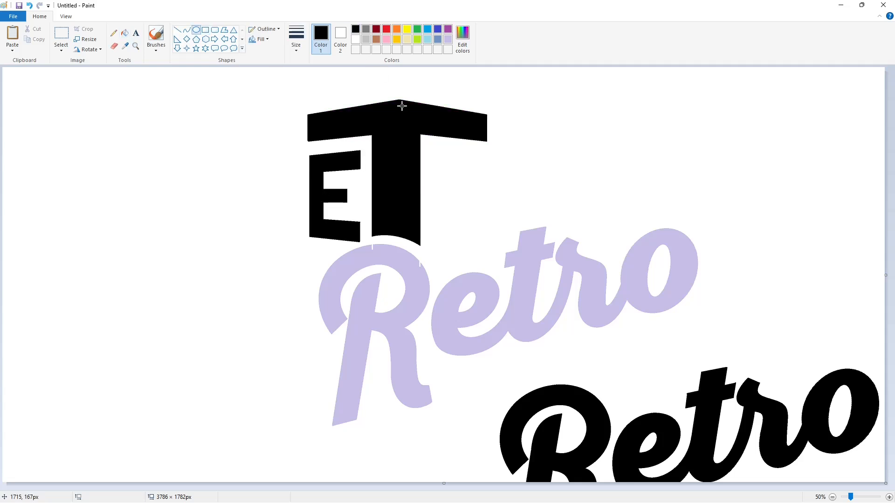
{"action": "mouse_move", "coordinate": [429, 146]}
{"action": "left_mouse_down"}
{"action": "mouse_move", "coordinate": [485, 266]}
{"action": "mouse_move", "coordinate": [462, 286]}
{"action": "left_mouse_up"}
{"action": "left_click", "coordinate": [540, 243]}
{"action": "left_click_drag", "start_coordinate": [449, 183], "coordinate": [474, 251]}
{"action": "left_click_drag", "start_coordinate": [462, 217], "coordinate": [461, 217]}
{"action": "left_click", "coordinate": [224, 92]}
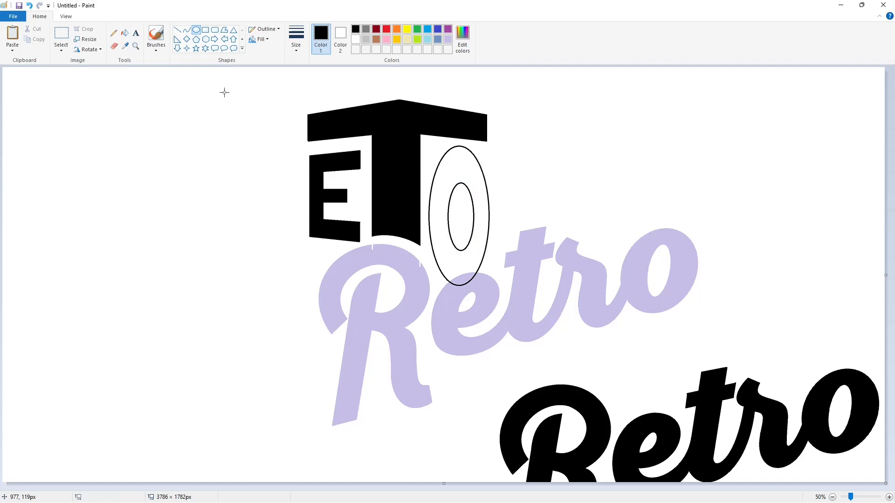
Fill the ring of the narrow O with purple, including the part overlapping the e.
{"action": "left_click", "coordinate": [125, 33]}
{"action": "left_click", "coordinate": [463, 156]}
{"action": "left_click", "coordinate": [448, 29]}
{"action": "left_click", "coordinate": [459, 161]}
Draw a black arched curve across the base of the purple O, following the top of the e.
{"action": "left_click", "coordinate": [187, 30]}
{"action": "left_click", "coordinate": [356, 29]}
{"action": "left_click_drag", "start_coordinate": [444, 279], "coordinate": [474, 268]}
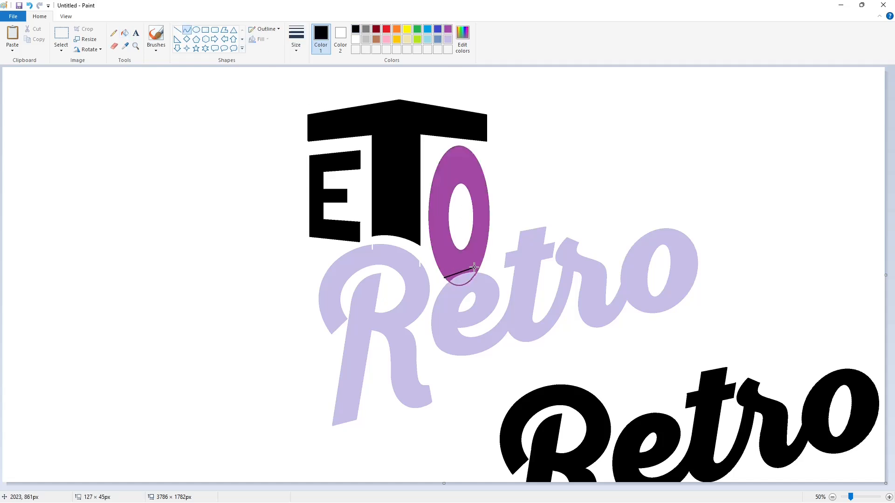
{"action": "left_click", "coordinate": [469, 261]}
{"action": "left_click", "coordinate": [559, 264]}
Erase the O's remnant and the curve line with a black and then white fill, and fill the remaining O with black.
{"action": "left_click", "coordinate": [125, 33]}
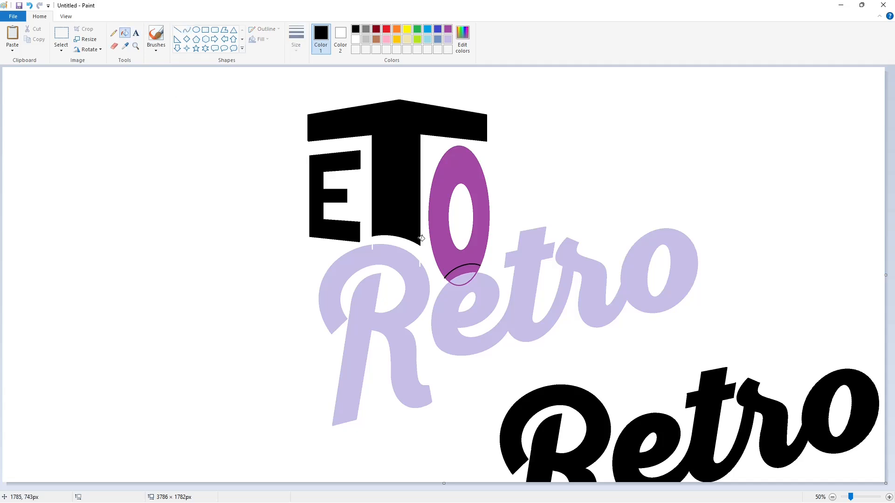
{"action": "left_click", "coordinate": [462, 269]}
{"action": "left_click", "coordinate": [356, 39]}
{"action": "left_click", "coordinate": [460, 270]}
{"action": "left_click", "coordinate": [355, 29]}
{"action": "left_click", "coordinate": [469, 172]}
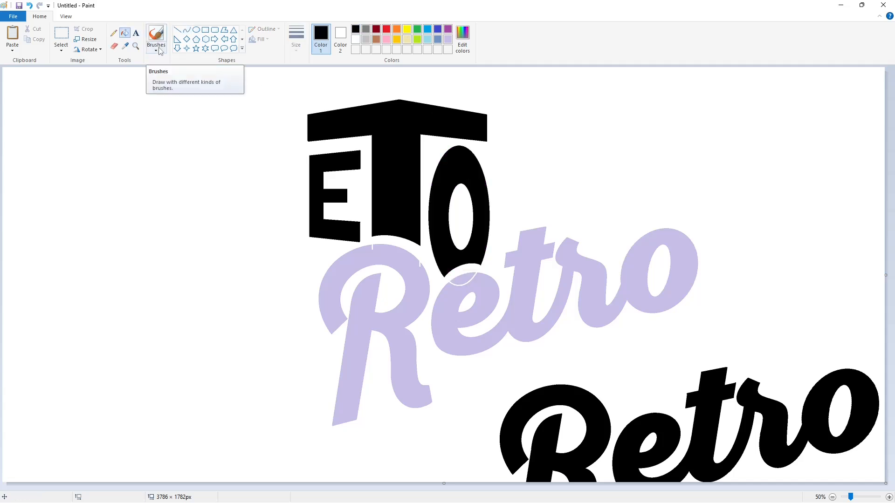
Draw two nested ellipses for a larger second O beside the first, overlapping the top of the script t.
{"action": "left_click", "coordinate": [196, 29]}
{"action": "mouse_move", "coordinate": [499, 117]}
{"action": "left_mouse_down"}
{"action": "mouse_move", "coordinate": [572, 261]}
{"action": "mouse_move", "coordinate": [536, 285]}
{"action": "left_mouse_up"}
{"action": "left_click_drag", "start_coordinate": [499, 201], "coordinate": [493, 203]}
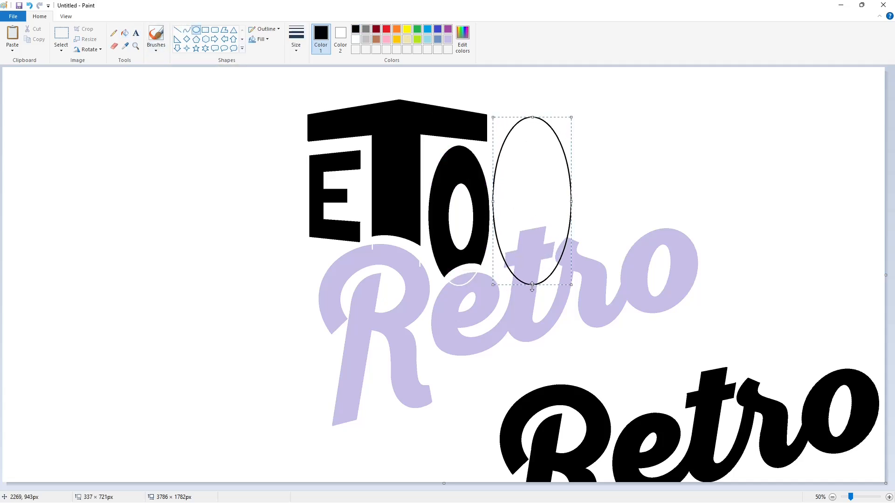
{"action": "left_click_drag", "start_coordinate": [533, 286], "coordinate": [536, 248]}
{"action": "left_click", "coordinate": [618, 267]}
{"action": "left_click_drag", "start_coordinate": [516, 153], "coordinate": [551, 242]}
{"action": "left_click_drag", "start_coordinate": [536, 208], "coordinate": [519, 195]}
{"action": "left_click_drag", "start_coordinate": [553, 196], "coordinate": [550, 198]}
{"action": "left_click", "coordinate": [172, 78]}
Fill the second O's ring, including the areas overlapping the script lettering, with purple.
{"action": "left_click", "coordinate": [125, 33]}
{"action": "left_click", "coordinate": [507, 181]}
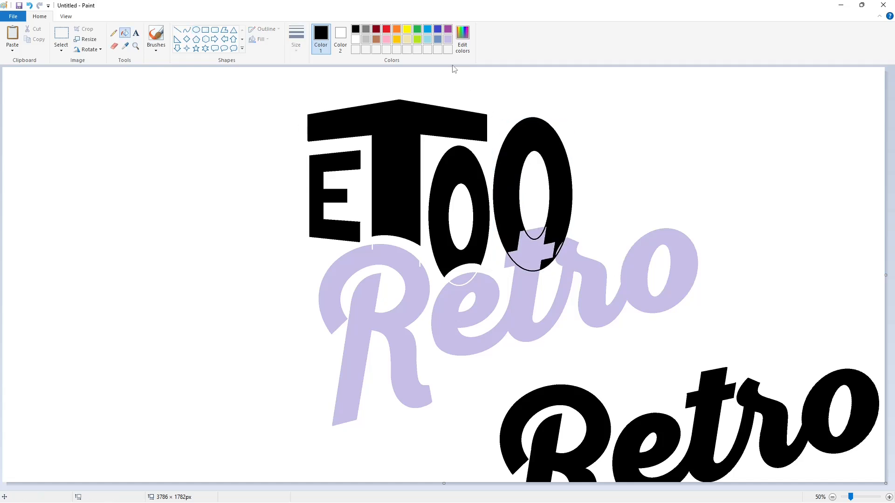
{"action": "left_click", "coordinate": [536, 249]}
{"action": "left_click", "coordinate": [448, 29]}
{"action": "left_click", "coordinate": [510, 225]}
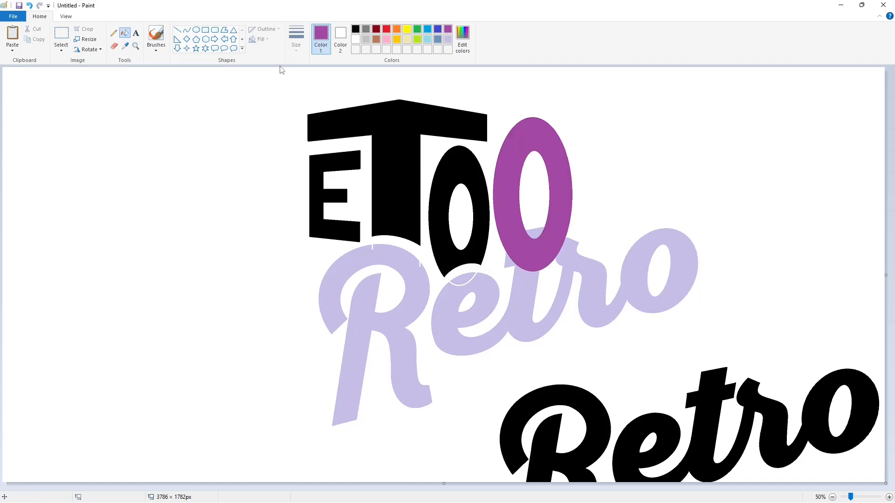
Outline a cut-out around the script t's top across the second O, erase the part below, and fill the O black.
{"action": "left_click", "coordinate": [178, 30]}
{"action": "left_click", "coordinate": [355, 29]}
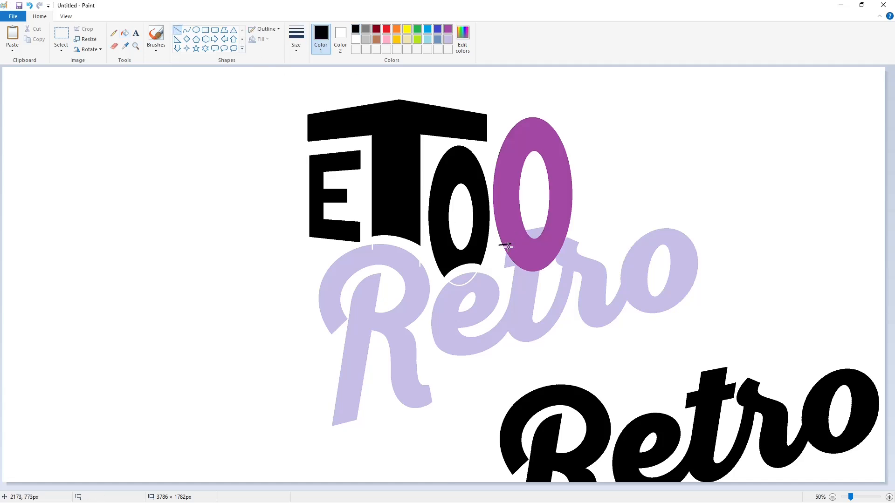
{"action": "mouse_move", "coordinate": [514, 226]}
{"action": "left_mouse_down"}
{"action": "mouse_move", "coordinate": [559, 217]}
{"action": "mouse_move", "coordinate": [559, 234]}
{"action": "mouse_move", "coordinate": [575, 229]}
{"action": "left_mouse_up"}
{"action": "left_click", "coordinate": [125, 32]}
{"action": "left_click", "coordinate": [547, 262]}
{"action": "left_click", "coordinate": [547, 261]}
{"action": "left_click", "coordinate": [355, 29]}
{"action": "left_click", "coordinate": [558, 136]}
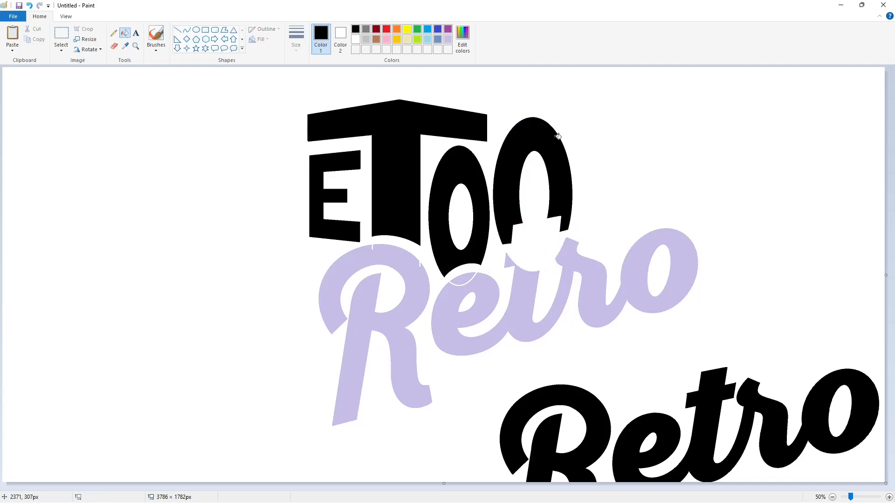
Draw the outline of a tall L in black lines left of the small E, with its foot reaching into the R.
{"action": "left_click", "coordinate": [177, 30]}
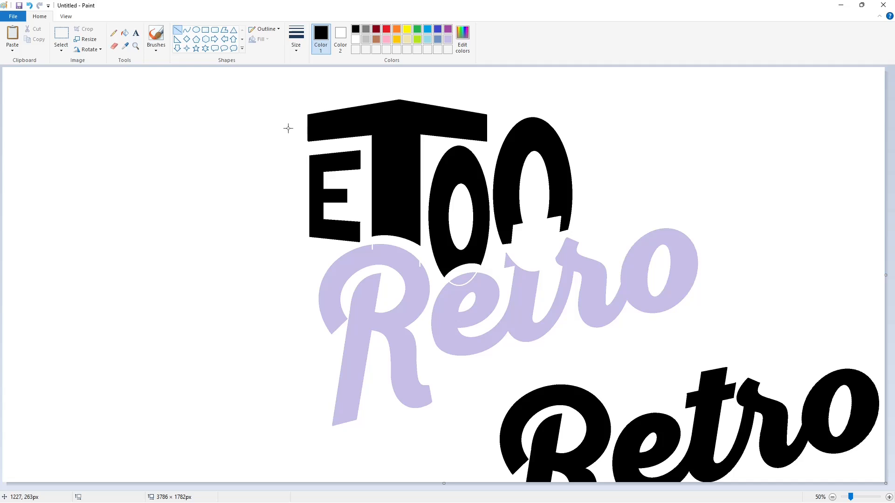
{"action": "mouse_move", "coordinate": [278, 111]}
{"action": "left_mouse_down"}
{"action": "mouse_move", "coordinate": [291, 268]}
{"action": "mouse_move", "coordinate": [278, 271]}
{"action": "mouse_move", "coordinate": [315, 278]}
{"action": "left_mouse_up"}
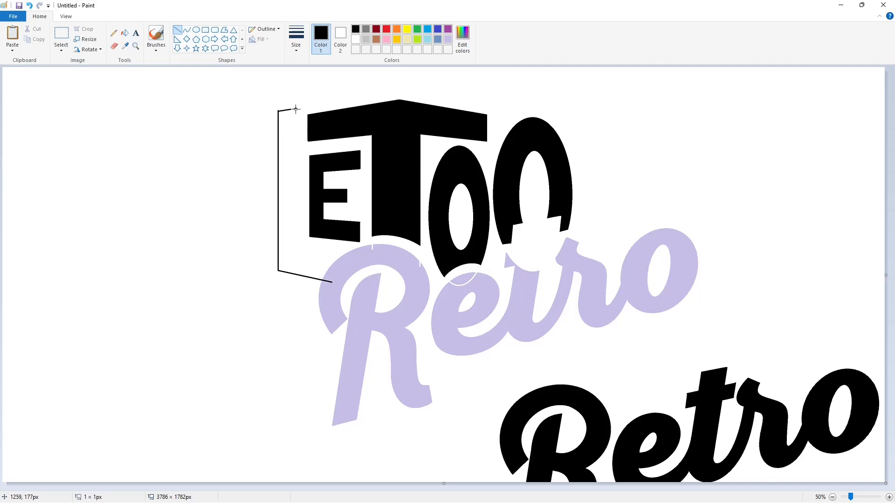
{"action": "left_click_drag", "start_coordinate": [296, 108], "coordinate": [359, 256]}
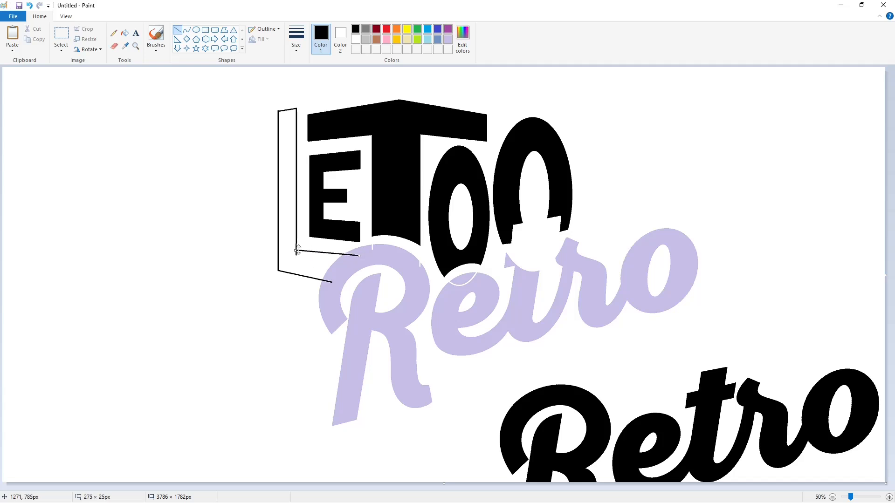
{"action": "left_click_drag", "start_coordinate": [296, 247], "coordinate": [288, 247]}
{"action": "left_click", "coordinate": [432, 245]}
Fill the L with purple, including the part of its foot beside the R.
{"action": "left_click", "coordinate": [125, 33]}
{"action": "left_click", "coordinate": [302, 260]}
{"action": "left_click", "coordinate": [446, 30]}
{"action": "left_click", "coordinate": [303, 260]}
Draw a black curve across the L's foot that follows the left edge of the R.
{"action": "left_click", "coordinate": [186, 30]}
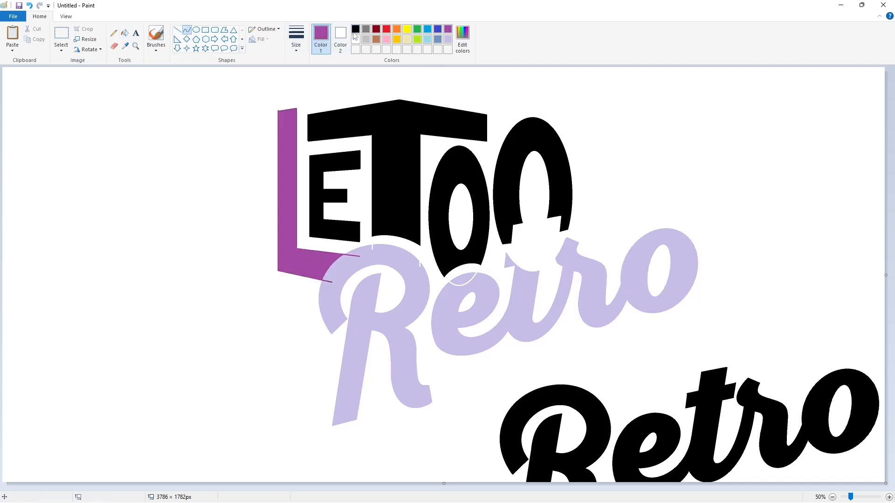
{"action": "left_click", "coordinate": [356, 29]}
{"action": "mouse_move", "coordinate": [315, 281]}
{"action": "left_mouse_down"}
{"action": "mouse_move", "coordinate": [330, 257]}
{"action": "mouse_move", "coordinate": [318, 264]}
{"action": "left_mouse_up"}
{"action": "left_click_drag", "start_coordinate": [327, 256], "coordinate": [325, 256]}
Erase the end of the L's foot with a black and then white fill, and fill the rest of the L with black.
{"action": "left_click", "coordinate": [124, 33]}
{"action": "left_click", "coordinate": [325, 267]}
{"action": "left_click", "coordinate": [356, 39]}
{"action": "left_click", "coordinate": [325, 267]}
{"action": "left_click", "coordinate": [355, 29]}
{"action": "left_click", "coordinate": [292, 142]}
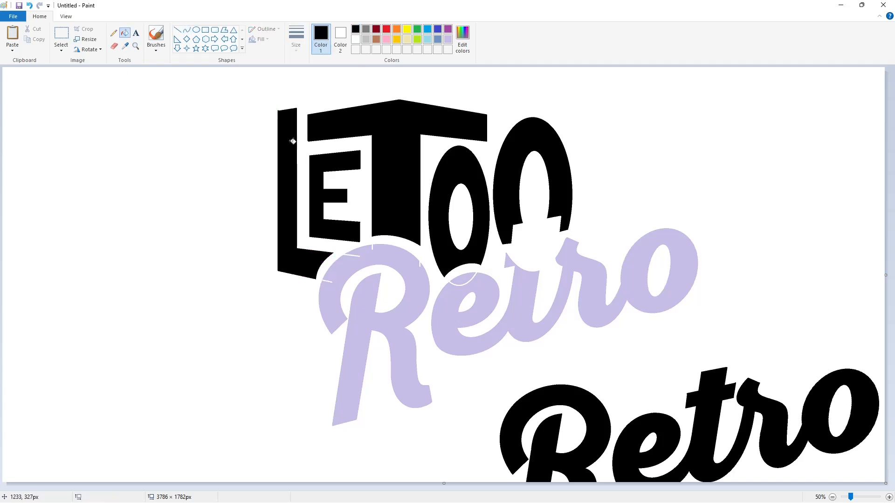
Draw the outer outline and inner edges of another E in black lines left of the L.
{"action": "left_click", "coordinate": [177, 30]}
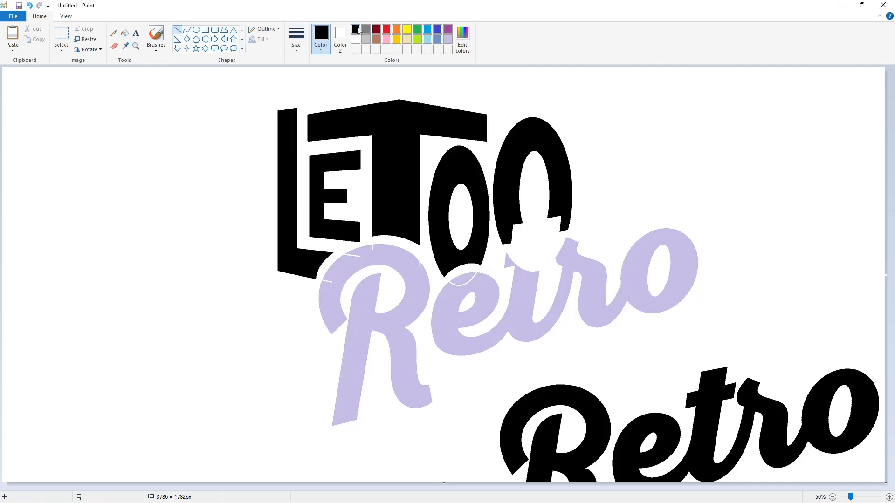
{"action": "mouse_move", "coordinate": [267, 165]}
{"action": "left_mouse_down"}
{"action": "mouse_move", "coordinate": [220, 169]}
{"action": "mouse_move", "coordinate": [220, 260]}
{"action": "mouse_move", "coordinate": [268, 271]}
{"action": "left_mouse_up"}
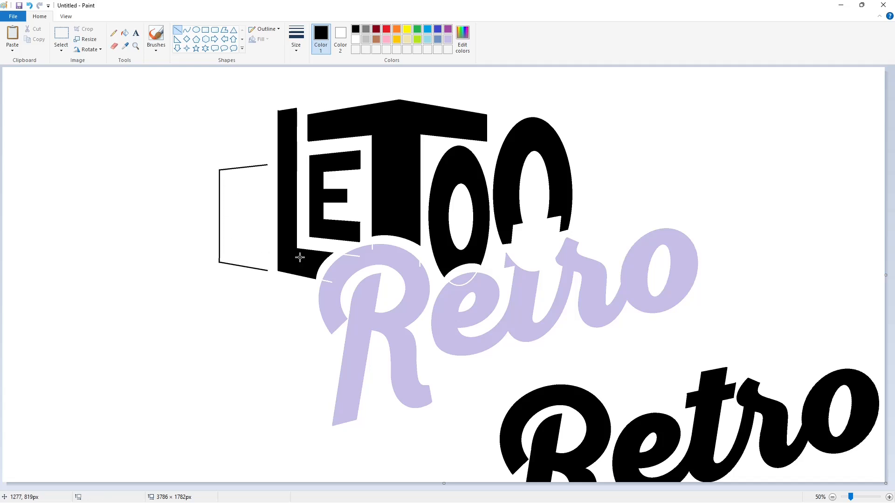
{"action": "left_click_drag", "start_coordinate": [267, 165], "coordinate": [267, 271]}
{"action": "mouse_move", "coordinate": [267, 185]}
{"action": "left_mouse_down"}
{"action": "mouse_move", "coordinate": [236, 188]}
{"action": "mouse_move", "coordinate": [242, 258]}
{"action": "left_mouse_up"}
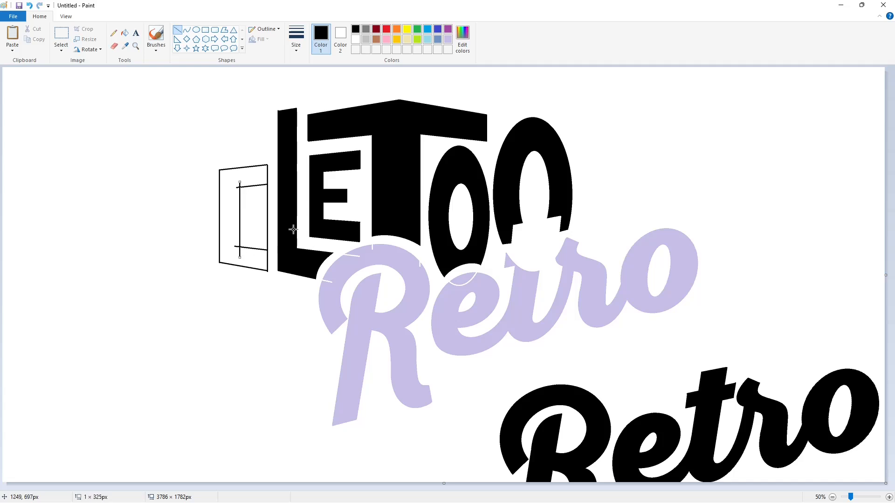
Add a small rectangle as the middle bar of the new E and fill the letter with black.
{"action": "left_click", "coordinate": [205, 29]}
{"action": "left_click_drag", "start_coordinate": [258, 211], "coordinate": [235, 225]}
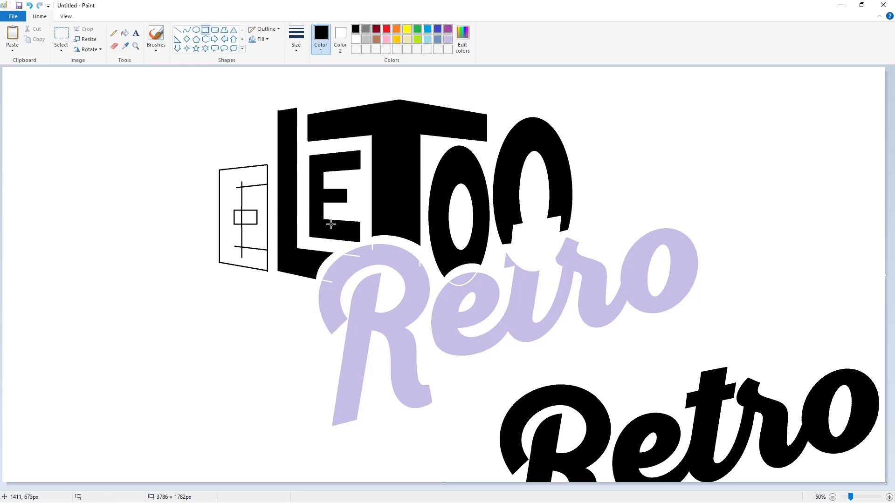
{"action": "left_click", "coordinate": [125, 33]}
{"action": "left_click", "coordinate": [246, 218]}
{"action": "left_click", "coordinate": [228, 219]}
Separate the thin black line closing the new E's openings with white strokes and fill it with white to erase it.
{"action": "scroll", "coordinate": [644, 371], "scroll_direction": "up", "scroll_amount": 1, "text": "ctrl"}
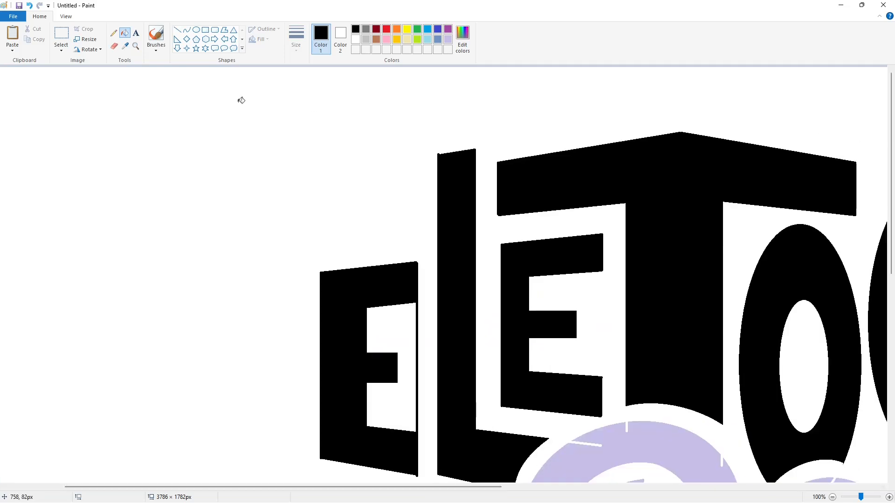
{"action": "left_click", "coordinate": [177, 30]}
{"action": "left_click", "coordinate": [355, 39]}
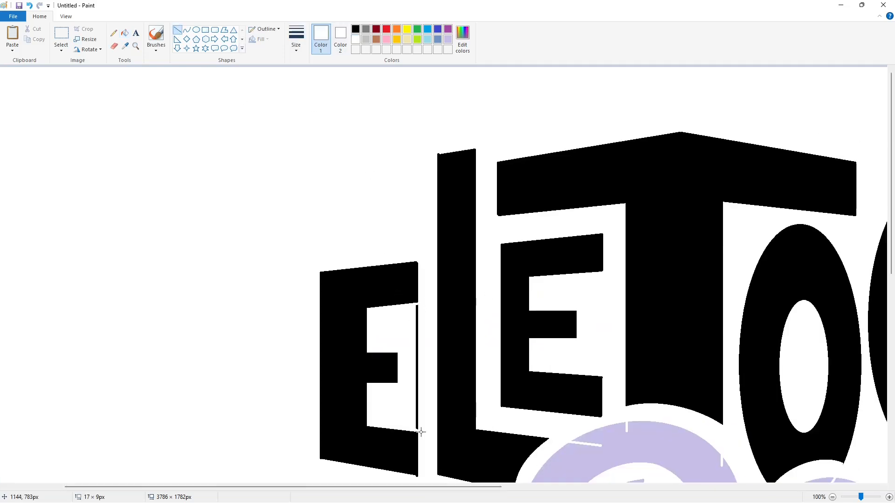
{"action": "left_click_drag", "start_coordinate": [421, 432], "coordinate": [422, 434]}
{"action": "left_click", "coordinate": [125, 33]}
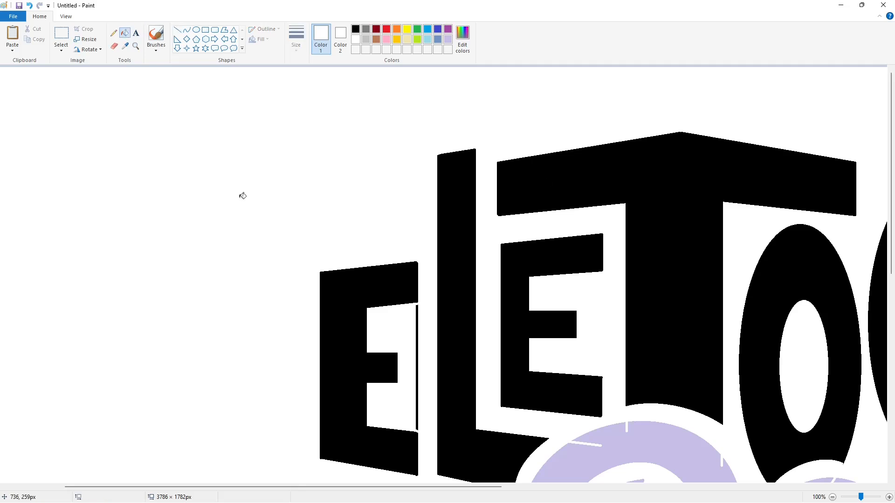
{"action": "left_click", "coordinate": [416, 331]}
{"action": "scroll", "coordinate": [467, 159], "scroll_direction": "down", "scroll_amount": 3}
{"action": "left_click", "coordinate": [833, 497]}
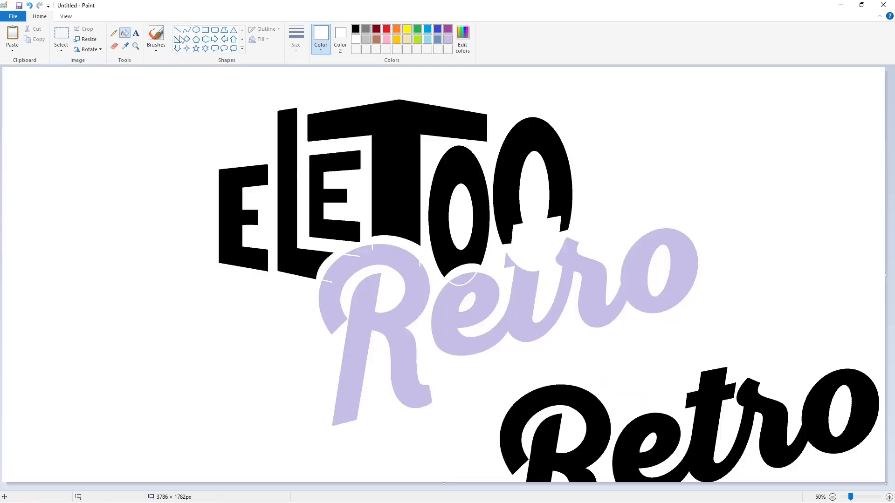
Draw the slanted crossbar outline of a first T in black above the leftmost E.
{"action": "left_click", "coordinate": [178, 30]}
{"action": "left_click", "coordinate": [356, 29]}
{"action": "mouse_move", "coordinate": [267, 121]}
{"action": "left_mouse_down"}
{"action": "mouse_move", "coordinate": [150, 138]}
{"action": "mouse_move", "coordinate": [269, 148]}
{"action": "left_mouse_up"}
{"action": "left_click", "coordinate": [149, 138]}
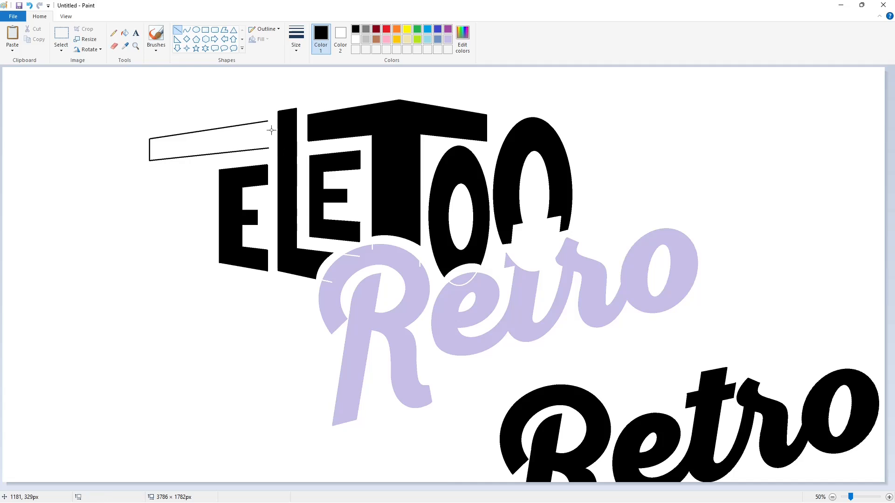
{"action": "left_click", "coordinate": [283, 156]}
Draw the stem of the first T down beside the leftmost E and fill the whole letter with black.
{"action": "left_click_drag", "start_coordinate": [171, 171], "coordinate": [175, 251]}
{"action": "mouse_move", "coordinate": [209, 151]}
{"action": "left_mouse_down"}
{"action": "mouse_move", "coordinate": [211, 256]}
{"action": "mouse_move", "coordinate": [173, 252]}
{"action": "mouse_move", "coordinate": [208, 256]}
{"action": "left_mouse_up"}
{"action": "key", "text": "Left"}
{"action": "key", "text": "Left"}
{"action": "left_click", "coordinate": [124, 33]}
{"action": "left_click", "coordinate": [201, 140]}
{"action": "left_click", "coordinate": [193, 196]}
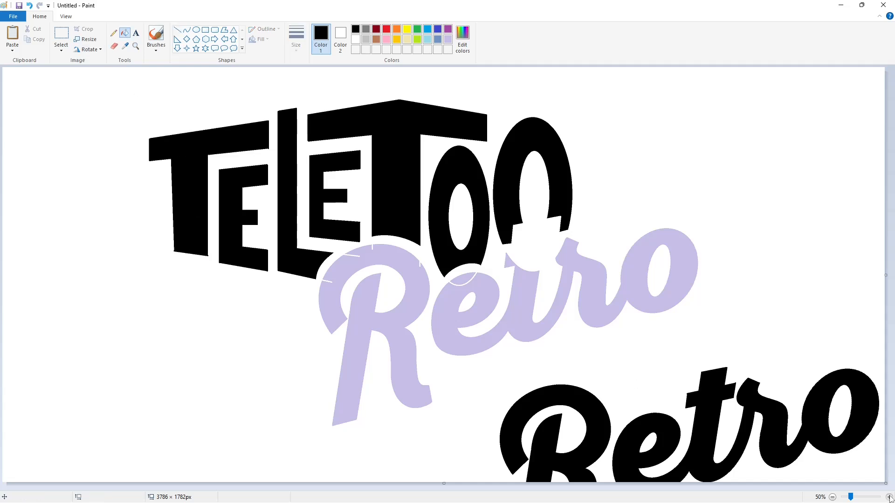
Trim the rough stem corners at the base of the first T with short white lines.
{"action": "left_click", "coordinate": [890, 497]}
{"action": "left_click", "coordinate": [179, 31]}
{"action": "left_click", "coordinate": [355, 40]}
{"action": "left_click_drag", "start_coordinate": [344, 255], "coordinate": [345, 240]}
{"action": "left_click", "coordinate": [414, 211]}
{"action": "left_click_drag", "start_coordinate": [416, 253], "coordinate": [416, 228]}
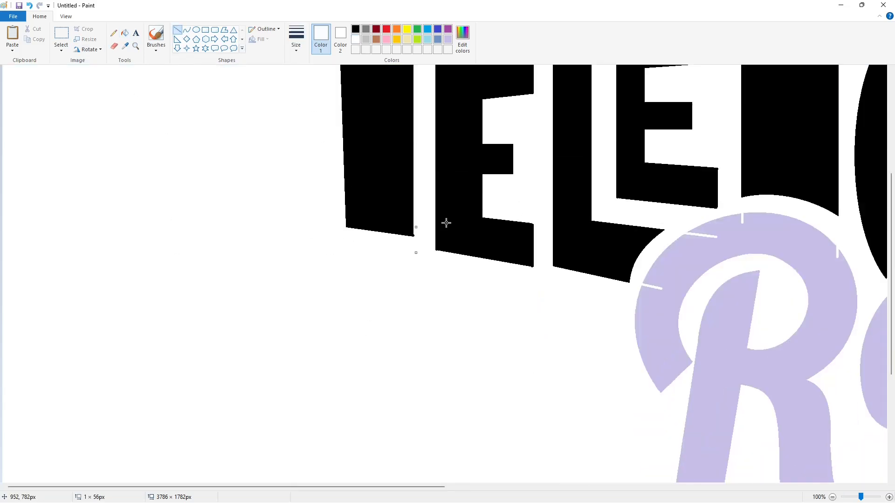
Draw the N's straight outer sides and slanted top edge in black beside the second O.
{"action": "scroll", "coordinate": [803, 438], "scroll_direction": "up", "scroll_amount": 2}
{"action": "left_click", "coordinate": [833, 497]}
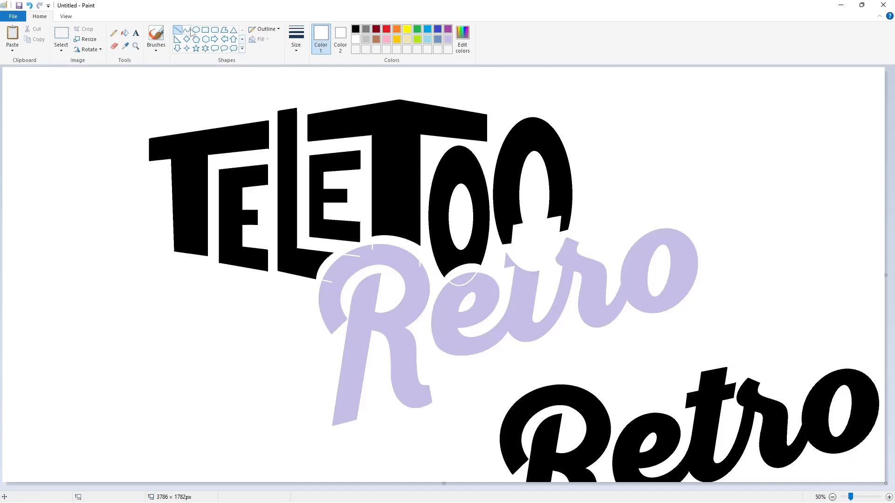
{"action": "left_click", "coordinate": [356, 29]}
{"action": "mouse_move", "coordinate": [580, 129]}
{"action": "left_mouse_down"}
{"action": "mouse_move", "coordinate": [593, 184]}
{"action": "mouse_move", "coordinate": [583, 265]}
{"action": "left_mouse_up"}
{"action": "left_click", "coordinate": [29, 5]}
{"action": "left_click_drag", "start_coordinate": [580, 129], "coordinate": [580, 255]}
{"action": "left_click", "coordinate": [29, 6]}
{"action": "left_click_drag", "start_coordinate": [586, 173], "coordinate": [584, 268]}
{"action": "left_click", "coordinate": [620, 218]}
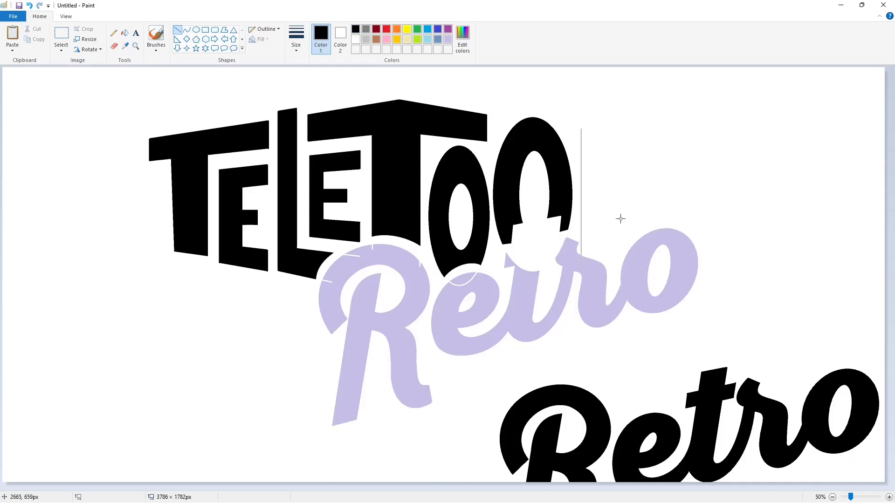
{"action": "left_click_drag", "start_coordinate": [582, 129], "coordinate": [582, 266]}
{"action": "left_click", "coordinate": [617, 147]}
{"action": "mouse_move", "coordinate": [616, 136]}
{"action": "left_mouse_down"}
{"action": "mouse_move", "coordinate": [642, 138]}
{"action": "mouse_move", "coordinate": [642, 250]}
{"action": "left_mouse_up"}
{"action": "left_click", "coordinate": [603, 211]}
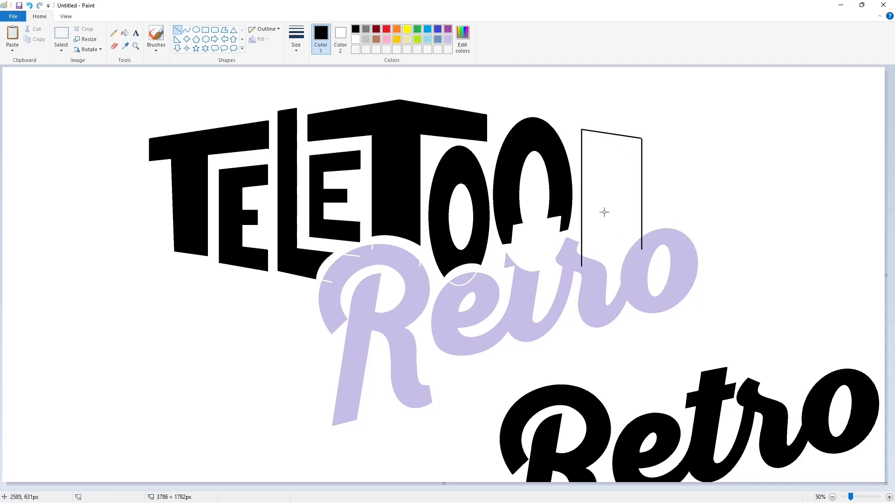
Draw the N's inner stem edges and diagonal in black lines and fill the letter body with black.
{"action": "mouse_move", "coordinate": [601, 203]}
{"action": "left_mouse_down"}
{"action": "mouse_move", "coordinate": [602, 277]}
{"action": "mouse_move", "coordinate": [621, 243]}
{"action": "mouse_move", "coordinate": [628, 267]}
{"action": "left_mouse_up"}
{"action": "left_click", "coordinate": [624, 176]}
{"action": "mouse_move", "coordinate": [603, 133]}
{"action": "left_mouse_down"}
{"action": "mouse_move", "coordinate": [620, 172]}
{"action": "mouse_move", "coordinate": [619, 156]}
{"action": "left_mouse_up"}
{"action": "key", "text": "ctrl+z"}
{"action": "left_click", "coordinate": [125, 33]}
{"action": "left_click", "coordinate": [606, 177]}
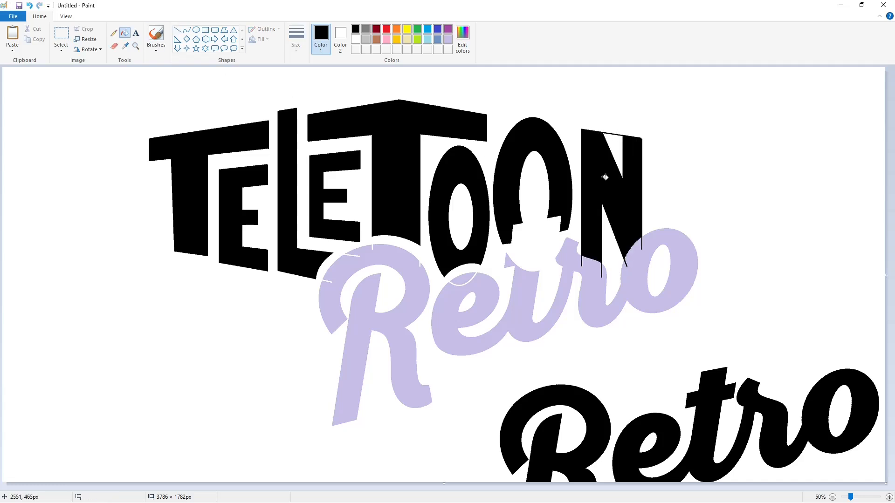
Separate the thin line across the N's upper opening and the rough tip of its top corner with short white strokes.
{"action": "left_click", "coordinate": [890, 497]}
{"action": "left_click_drag", "start_coordinate": [373, 487], "coordinate": [712, 421]}
{"action": "left_click_drag", "start_coordinate": [261, 487], "coordinate": [639, 488]}
{"action": "left_click", "coordinate": [177, 29]}
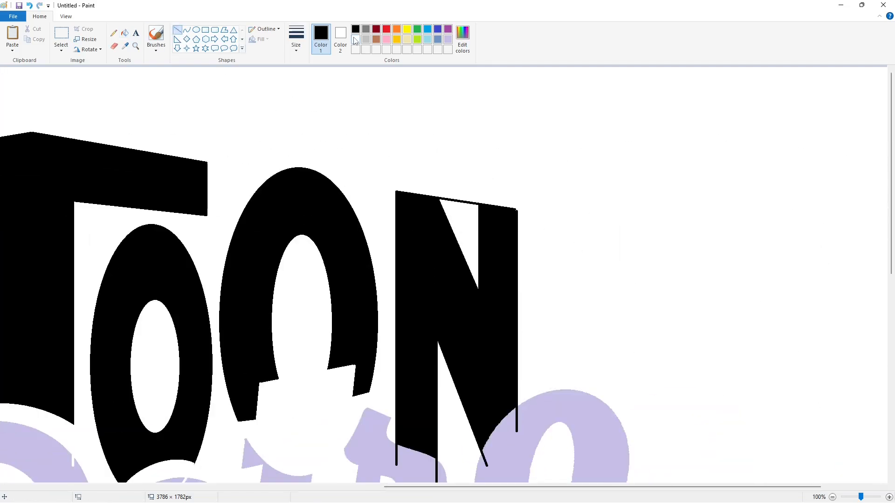
{"action": "left_click", "coordinate": [355, 39]}
{"action": "left_click_drag", "start_coordinate": [447, 209], "coordinate": [432, 186]}
{"action": "left_click_drag", "start_coordinate": [476, 218], "coordinate": [477, 185]}
{"action": "left_click", "coordinate": [544, 186]}
{"action": "left_click", "coordinate": [356, 29]}
{"action": "left_click", "coordinate": [527, 179]}
{"action": "mouse_move", "coordinate": [516, 214]}
{"action": "left_mouse_down"}
{"action": "mouse_move", "coordinate": [516, 204]}
{"action": "mouse_move", "coordinate": [530, 212]}
{"action": "left_mouse_up"}
{"action": "left_click", "coordinate": [356, 40]}
Erase the separated scraps above the N with white fill and recolour the whole N purple.
{"action": "left_click", "coordinate": [125, 33]}
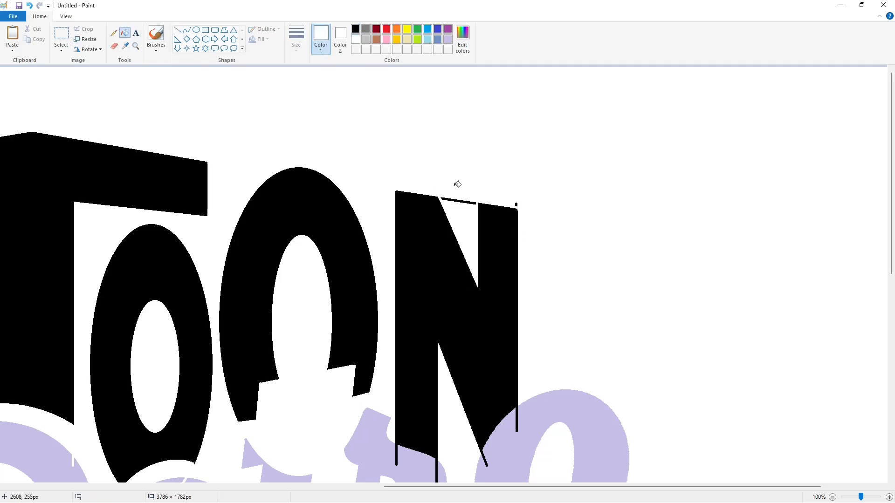
{"action": "left_click", "coordinate": [458, 201]}
{"action": "left_click", "coordinate": [516, 204]}
{"action": "left_click", "coordinate": [448, 30]}
{"action": "left_click", "coordinate": [501, 273]}
Mark the gap between the N's base and the script r and o with black lines and a curve.
{"action": "left_click", "coordinate": [833, 497]}
{"action": "left_click", "coordinate": [178, 30]}
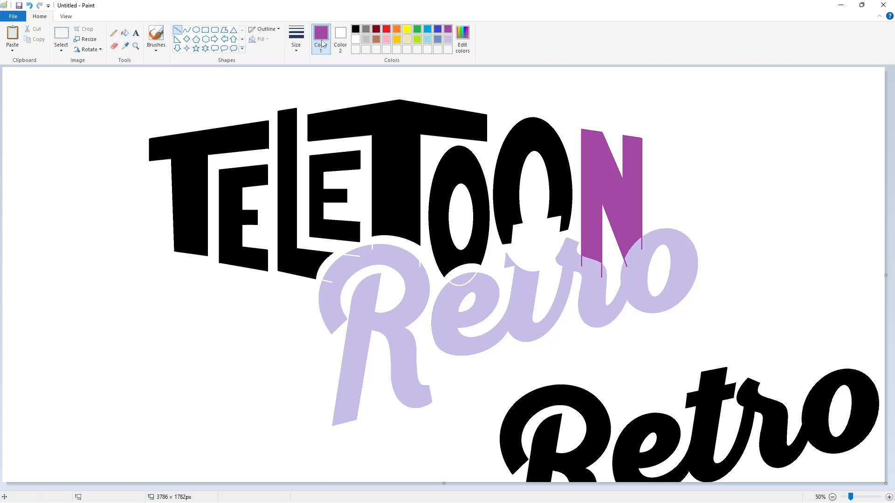
{"action": "left_click", "coordinate": [356, 29]}
{"action": "left_click_drag", "start_coordinate": [592, 237], "coordinate": [575, 230]}
{"action": "left_click", "coordinate": [187, 30]}
{"action": "left_click_drag", "start_coordinate": [621, 253], "coordinate": [644, 228]}
{"action": "left_click_drag", "start_coordinate": [632, 239], "coordinate": [627, 235]}
{"action": "left_click", "coordinate": [707, 224]}
Fill the marked-off parts of the N's base black and turn the gap areas and their border lines white.
{"action": "left_click", "coordinate": [125, 33]}
{"action": "left_click", "coordinate": [629, 243]}
{"action": "left_click", "coordinate": [356, 40]}
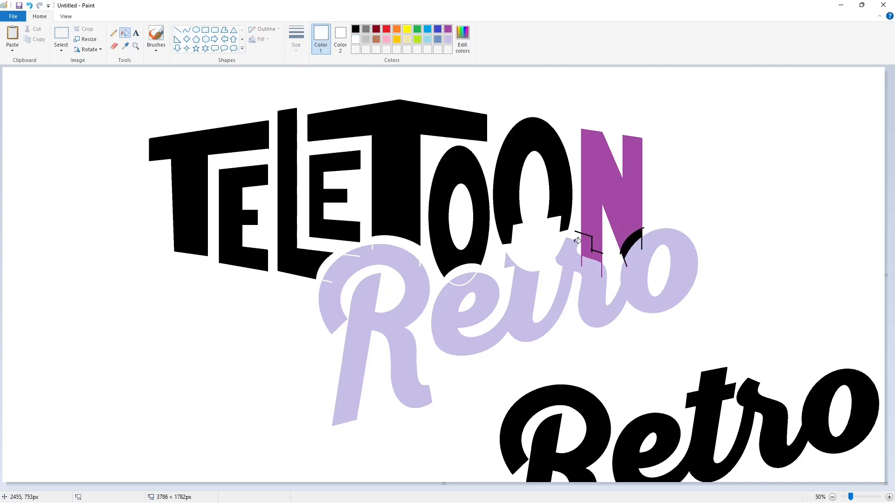
{"action": "left_click", "coordinate": [628, 244]}
{"action": "left_click", "coordinate": [599, 250]}
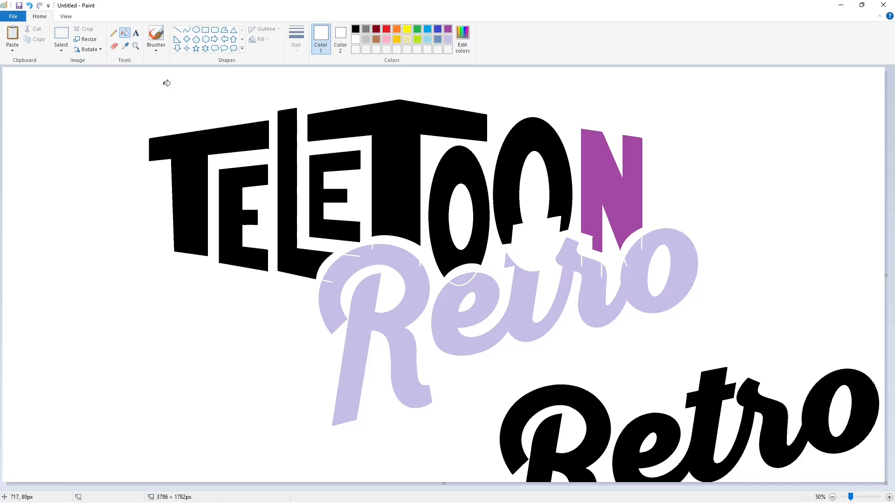
Paste the black Retro script and align it exactly over the pale purple copy beneath the block letters.
{"action": "left_click", "coordinate": [888, 498]}
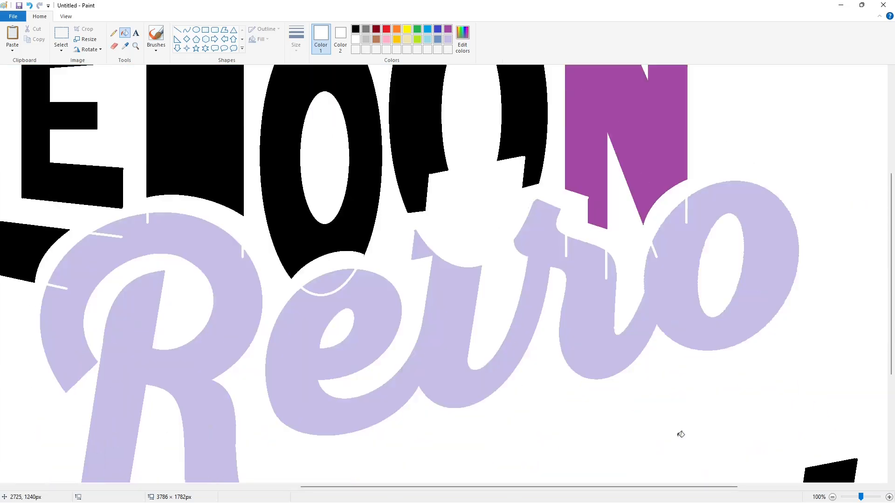
{"action": "key", "text": "ctrl+v"}
{"action": "left_click_drag", "start_coordinate": [709, 426], "coordinate": [491, 348]}
{"action": "key", "text": "Right"}
{"action": "key", "text": "Right"}
{"action": "key", "text": "Right"}
{"action": "key", "text": "Right"}
{"action": "key", "text": "Right"}
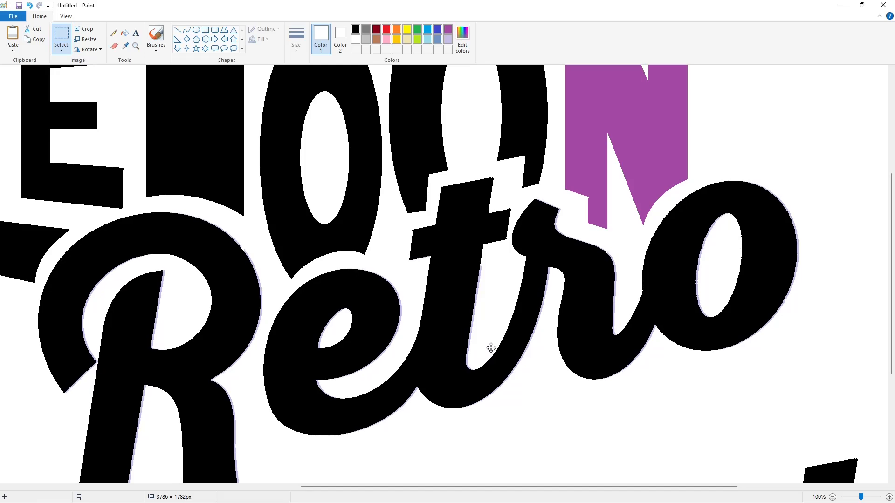
{"action": "scroll", "coordinate": [492, 348], "scroll_direction": "down", "scroll_amount": 5}
{"action": "scroll", "coordinate": [485, 443], "scroll_direction": "up", "scroll_amount": 5}
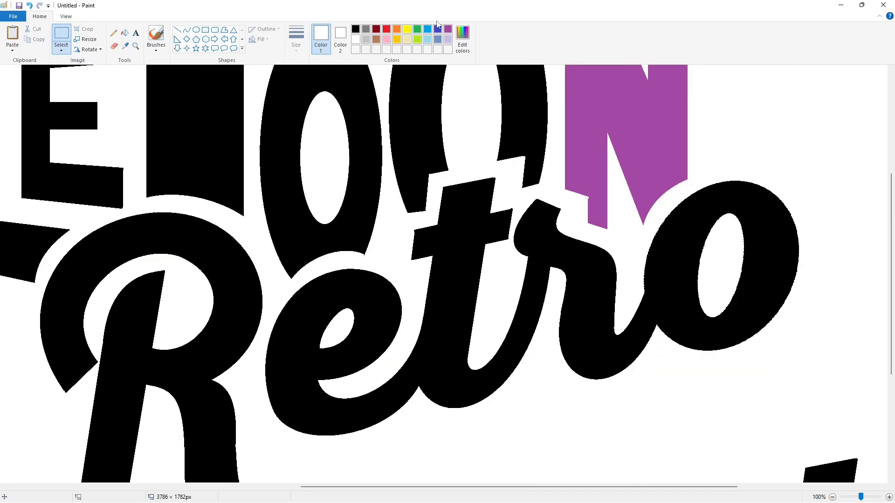
Fill the N with black and tidy the notch at its base with a short black line.
{"action": "left_click", "coordinate": [356, 29]}
{"action": "left_click", "coordinate": [125, 33]}
{"action": "left_click", "coordinate": [584, 93]}
{"action": "left_click", "coordinate": [177, 30]}
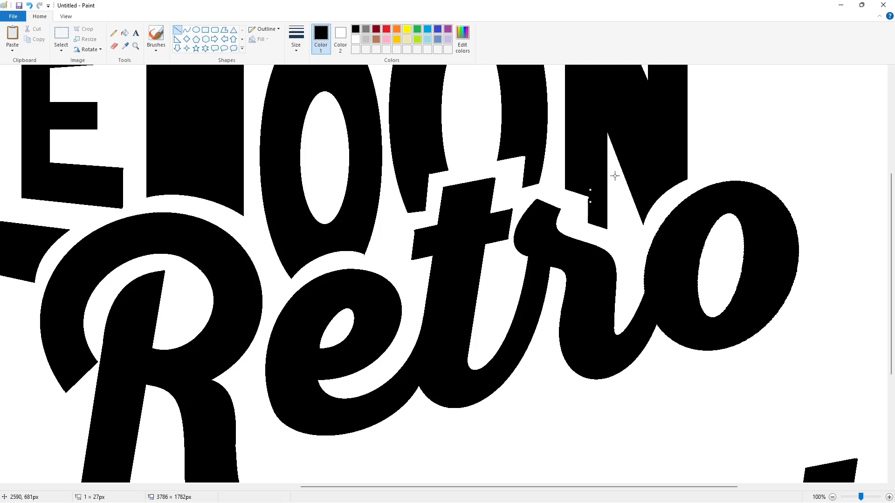
Erase the spare Retro script at the lower right of the canvas by filling its letters with white.
{"action": "scroll", "coordinate": [788, 440], "scroll_direction": "down", "scroll_amount": 1}
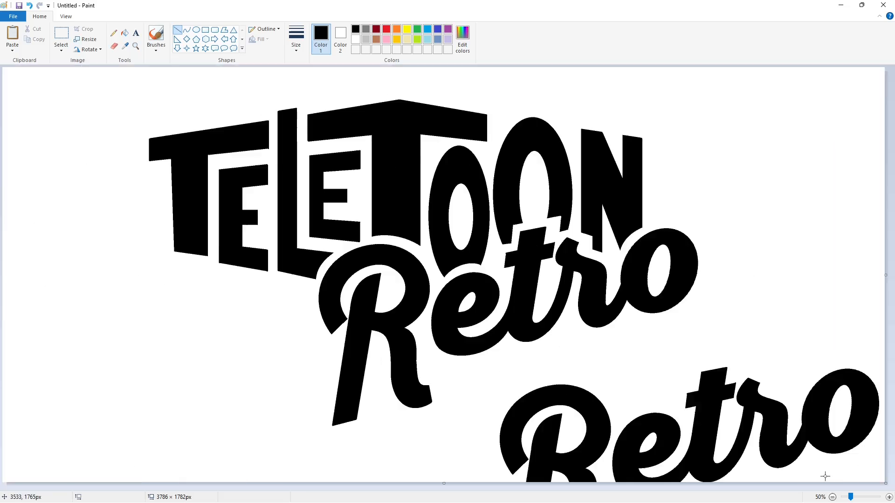
{"action": "left_click", "coordinate": [356, 39]}
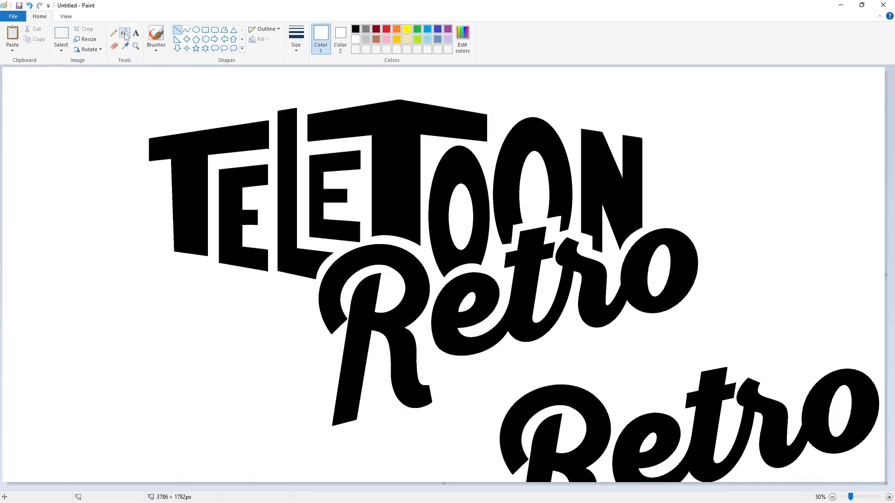
{"action": "left_click", "coordinate": [124, 36]}
{"action": "left_click", "coordinate": [544, 436]}
{"action": "left_click", "coordinate": [700, 413]}
Draw a black line outline down the first T's left side and along the base of the block letters to the R.
{"action": "left_click", "coordinate": [177, 30]}
{"action": "left_click", "coordinate": [356, 29]}
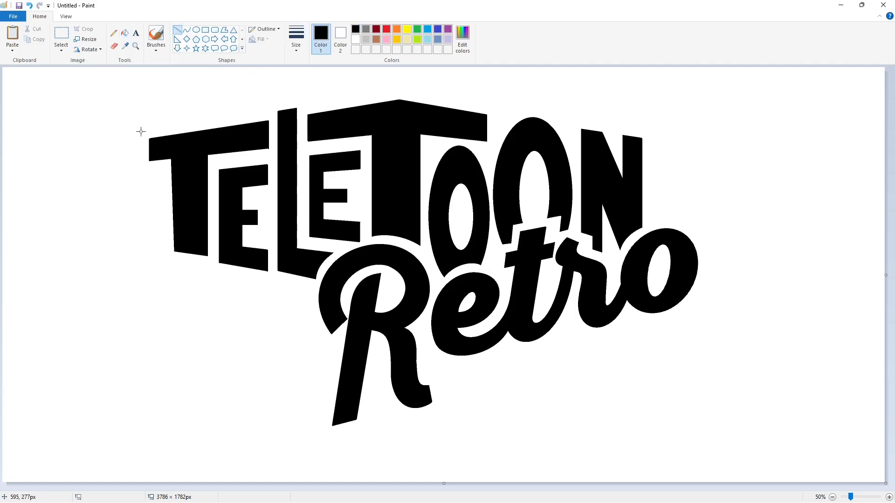
{"action": "mouse_move", "coordinate": [141, 132]}
{"action": "left_mouse_down"}
{"action": "mouse_move", "coordinate": [151, 170]}
{"action": "mouse_move", "coordinate": [163, 172]}
{"action": "mouse_move", "coordinate": [173, 258]}
{"action": "mouse_move", "coordinate": [164, 260]}
{"action": "mouse_move", "coordinate": [316, 290]}
{"action": "left_mouse_up"}
{"action": "left_click", "coordinate": [237, 246]}
{"action": "left_click", "coordinate": [241, 264]}
{"action": "key", "text": "ctrl+z"}
{"action": "left_click", "coordinate": [235, 288]}
{"action": "mouse_move", "coordinate": [215, 275]}
{"action": "left_mouse_down"}
{"action": "mouse_move", "coordinate": [285, 281]}
{"action": "mouse_move", "coordinate": [336, 353]}
{"action": "mouse_move", "coordinate": [320, 440]}
{"action": "mouse_move", "coordinate": [368, 429]}
{"action": "mouse_move", "coordinate": [344, 434]}
{"action": "mouse_move", "coordinate": [383, 347]}
{"action": "mouse_move", "coordinate": [448, 409]}
{"action": "left_mouse_up"}
{"action": "left_click", "coordinate": [272, 289]}
{"action": "left_click", "coordinate": [318, 283]}
Continue the outline with a curve around the R's left bowl and straight lines around its left leg.
{"action": "left_click", "coordinate": [186, 30]}
{"action": "left_click", "coordinate": [306, 306]}
{"action": "left_click", "coordinate": [312, 340]}
{"action": "left_click", "coordinate": [178, 30]}
{"action": "left_click", "coordinate": [352, 436]}
Outline the R's right leg with lines and curves, ending in a small hook beside its foot.
{"action": "left_click", "coordinate": [186, 30]}
{"action": "left_click_drag", "start_coordinate": [401, 390], "coordinate": [395, 437]}
{"action": "key", "text": "ctrl+z"}
{"action": "left_click", "coordinate": [178, 30]}
{"action": "mouse_move", "coordinate": [381, 351]}
{"action": "left_mouse_down"}
{"action": "mouse_move", "coordinate": [382, 385]}
{"action": "mouse_move", "coordinate": [448, 411]}
{"action": "mouse_move", "coordinate": [405, 426]}
{"action": "left_mouse_up"}
{"action": "left_click", "coordinate": [186, 30]}
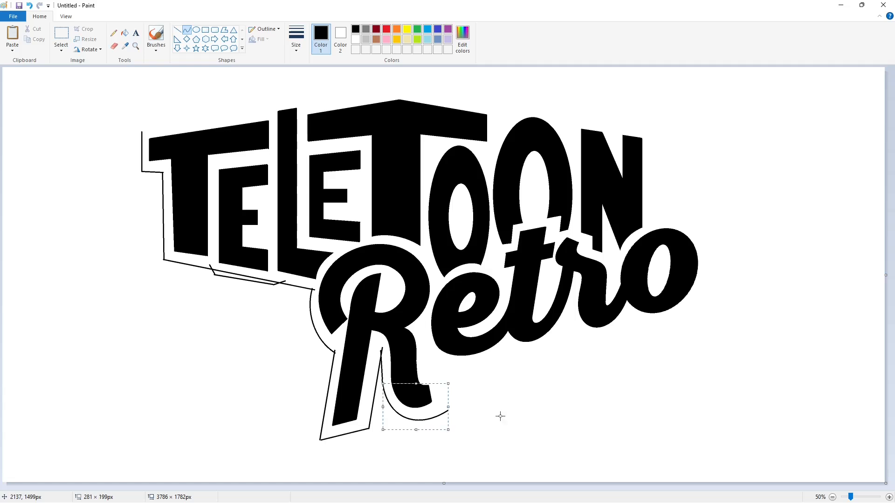
{"action": "left_click", "coordinate": [178, 30]}
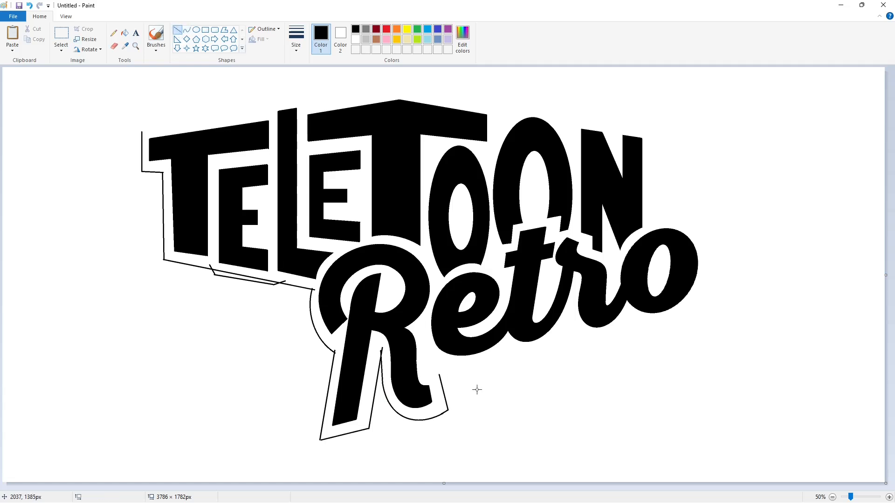
{"action": "left_click", "coordinate": [186, 30]}
{"action": "left_click", "coordinate": [428, 379]}
Draw the curved outline beneath the script e and try the next curve beneath the t.
{"action": "mouse_move", "coordinate": [430, 355]}
{"action": "left_mouse_down"}
{"action": "mouse_move", "coordinate": [509, 349]}
{"action": "mouse_move", "coordinate": [574, 323]}
{"action": "left_mouse_up"}
{"action": "left_click", "coordinate": [447, 375]}
{"action": "left_click", "coordinate": [492, 372]}
{"action": "left_click", "coordinate": [529, 362]}
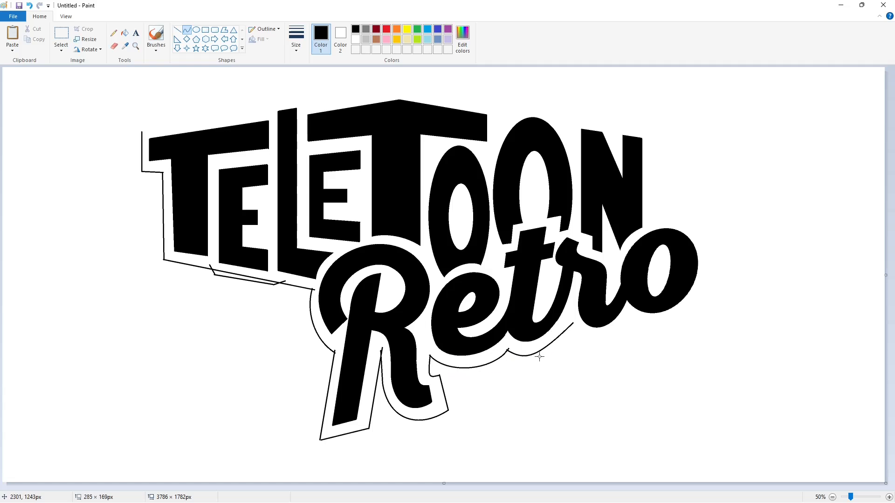
{"action": "left_click", "coordinate": [555, 354]}
{"action": "key", "text": "Right"}
{"action": "key", "text": "Right"}
{"action": "key", "text": "Right"}
{"action": "key", "text": "Right"}
{"action": "left_click", "coordinate": [602, 361]}
{"action": "key", "text": "ctrl+z"}
{"action": "left_click", "coordinate": [533, 357]}
Continue the curved outline beneath the script t and r and around the o up to the N.
{"action": "mouse_move", "coordinate": [509, 349]}
{"action": "left_mouse_down"}
{"action": "mouse_move", "coordinate": [572, 323]}
{"action": "mouse_move", "coordinate": [625, 320]}
{"action": "mouse_move", "coordinate": [711, 271]}
{"action": "mouse_move", "coordinate": [652, 227]}
{"action": "left_mouse_up"}
{"action": "left_click", "coordinate": [554, 353]}
{"action": "left_click", "coordinate": [603, 339]}
{"action": "left_click", "coordinate": [599, 345]}
{"action": "left_click", "coordinate": [615, 343]}
{"action": "left_click", "coordinate": [653, 348]}
{"action": "left_click", "coordinate": [658, 338]}
{"action": "left_click", "coordinate": [706, 316]}
{"action": "left_click", "coordinate": [771, 317]}
{"action": "left_click_drag", "start_coordinate": [711, 261], "coordinate": [689, 210]}
{"action": "left_click", "coordinate": [792, 373]}
Draw straight outline segments up the N's right side and across its slanted top.
{"action": "left_click", "coordinate": [177, 30]}
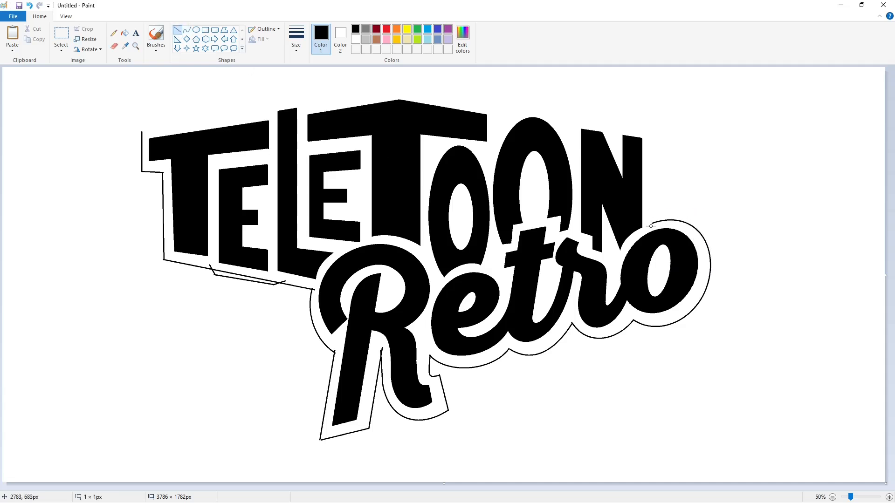
{"action": "left_click", "coordinate": [629, 152]}
{"action": "left_click_drag", "start_coordinate": [650, 133], "coordinate": [577, 117]}
{"action": "left_click", "coordinate": [743, 146]}
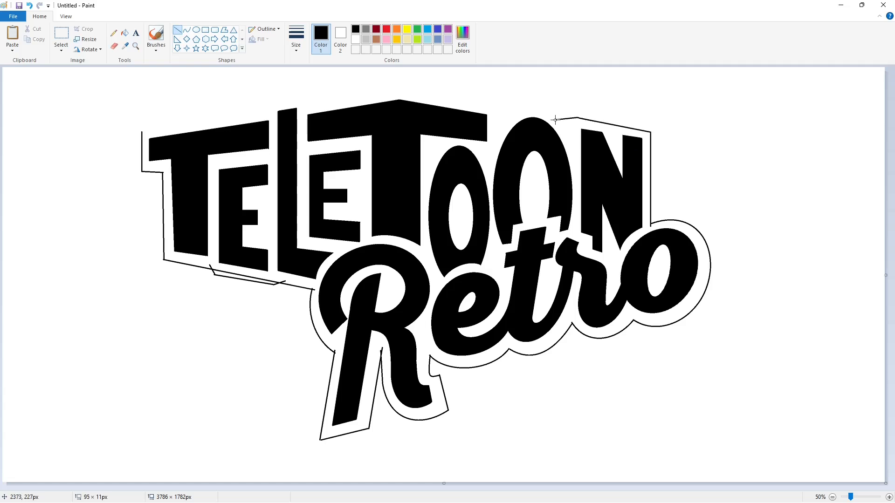
Close the outline with a curve over the second O and straight lines above the remaining block letters.
{"action": "left_click", "coordinate": [186, 31]}
{"action": "mouse_move", "coordinate": [559, 121]}
{"action": "left_mouse_down"}
{"action": "mouse_move", "coordinate": [514, 110]}
{"action": "mouse_move", "coordinate": [539, 102]}
{"action": "mouse_move", "coordinate": [488, 109]}
{"action": "mouse_move", "coordinate": [495, 102]}
{"action": "mouse_move", "coordinate": [413, 86]}
{"action": "mouse_move", "coordinate": [306, 96]}
{"action": "left_mouse_up"}
{"action": "left_click", "coordinate": [184, 31]}
{"action": "left_click", "coordinate": [177, 29]}
{"action": "left_click_drag", "start_coordinate": [306, 97], "coordinate": [266, 112]}
{"action": "left_click_drag", "start_coordinate": [142, 130], "coordinate": [265, 112]}
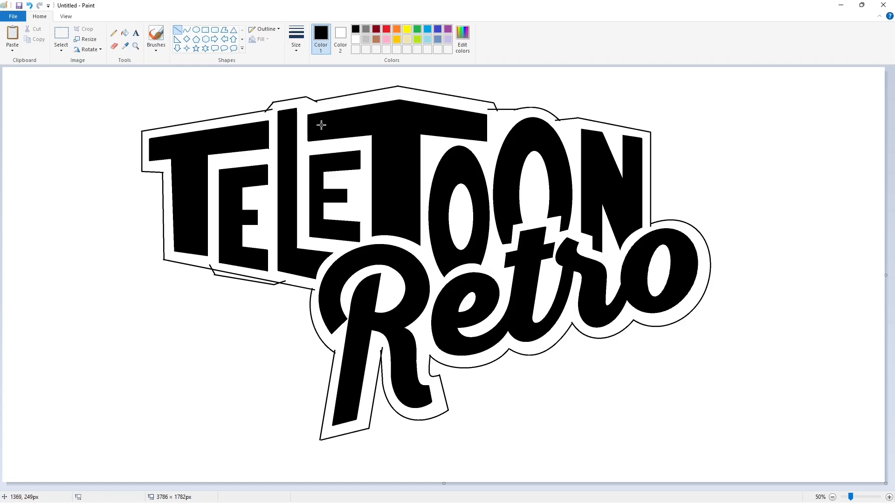
Fill all the block letters and the Retro script letters with purple.
{"action": "left_click", "coordinate": [124, 34]}
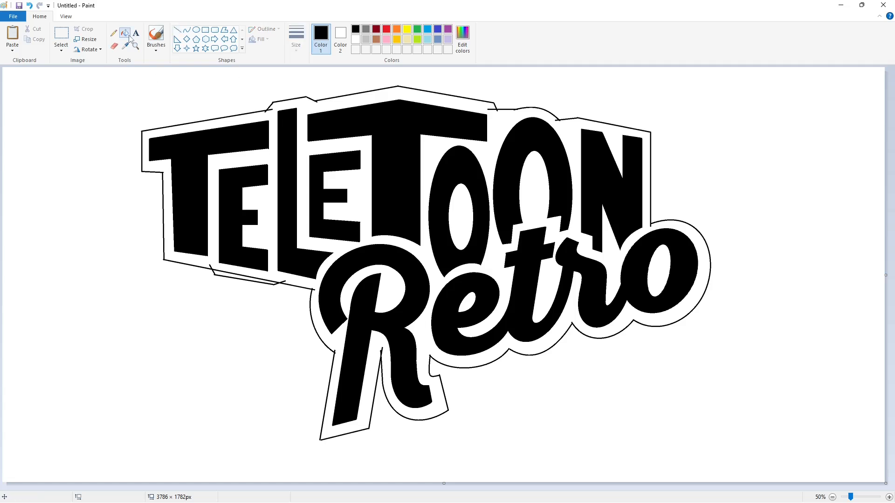
{"action": "left_click", "coordinate": [448, 29]}
{"action": "left_click", "coordinate": [196, 163]}
{"action": "left_click", "coordinate": [232, 180]}
{"action": "left_click", "coordinate": [287, 173]}
{"action": "left_click", "coordinate": [318, 172]}
{"action": "left_click", "coordinate": [394, 167]}
{"action": "left_click", "coordinate": [439, 191]}
{"action": "left_click", "coordinate": [417, 299]}
Fill the space inside the outline, including the letter counters and the strip beneath the E, with black.
{"action": "left_click", "coordinate": [356, 29]}
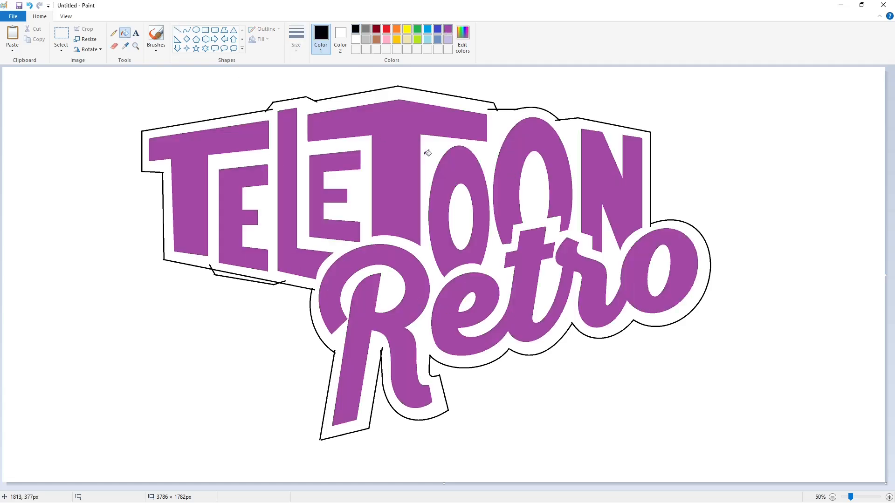
{"action": "left_click", "coordinate": [426, 154]}
{"action": "left_click", "coordinate": [459, 213]}
{"action": "left_click", "coordinate": [468, 299]}
{"action": "left_click", "coordinate": [659, 273]}
{"action": "left_click", "coordinate": [271, 281]}
Trim the rough outline corners beneath the first T and E with short white lines.
{"action": "left_click", "coordinate": [889, 498]}
{"action": "scroll", "coordinate": [475, 439], "scroll_direction": "down", "scroll_amount": 3}
{"action": "left_click_drag", "start_coordinate": [346, 488], "coordinate": [417, 487]}
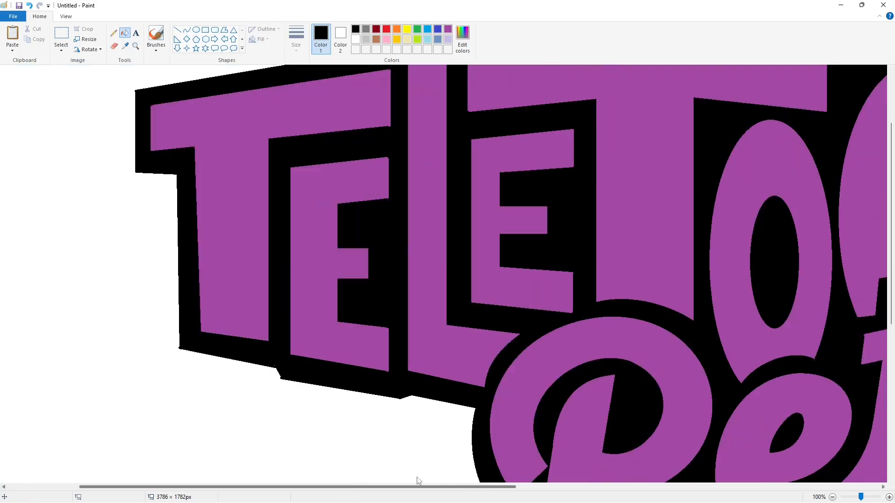
{"action": "left_click", "coordinate": [178, 29]}
{"action": "left_click", "coordinate": [355, 39]}
{"action": "left_click_drag", "start_coordinate": [172, 335], "coordinate": [172, 367]}
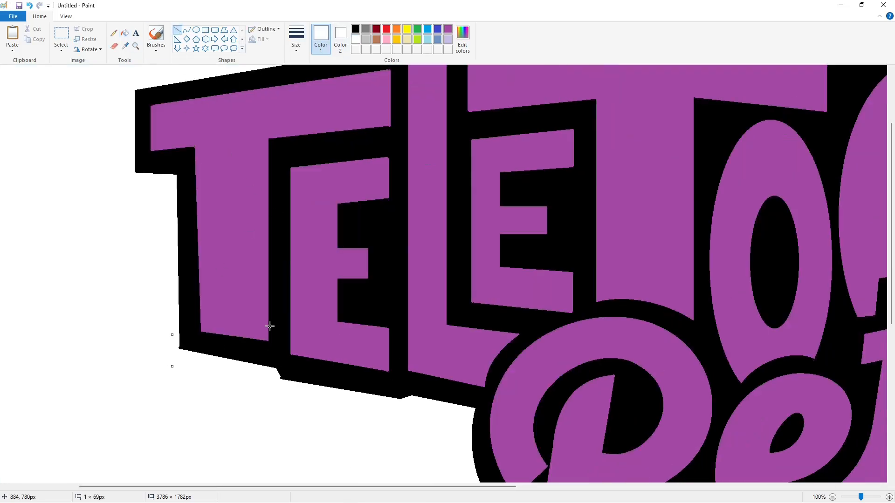
{"action": "left_click", "coordinate": [303, 268]}
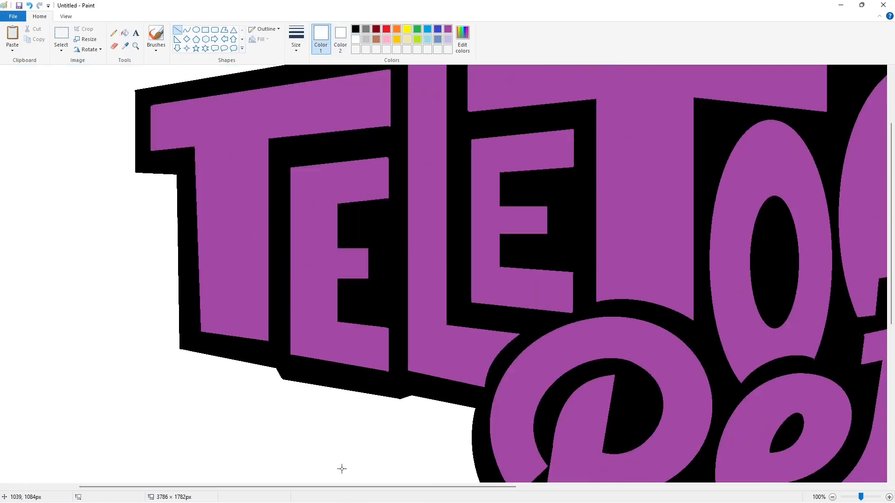
Clean up the outline corners around the R's legs with short white lines.
{"action": "left_click_drag", "start_coordinate": [341, 487], "coordinate": [450, 487]}
{"action": "scroll", "coordinate": [447, 451], "scroll_direction": "down", "scroll_amount": 3}
{"action": "left_click_drag", "start_coordinate": [508, 263], "coordinate": [515, 263]}
{"action": "left_click", "coordinate": [333, 382]}
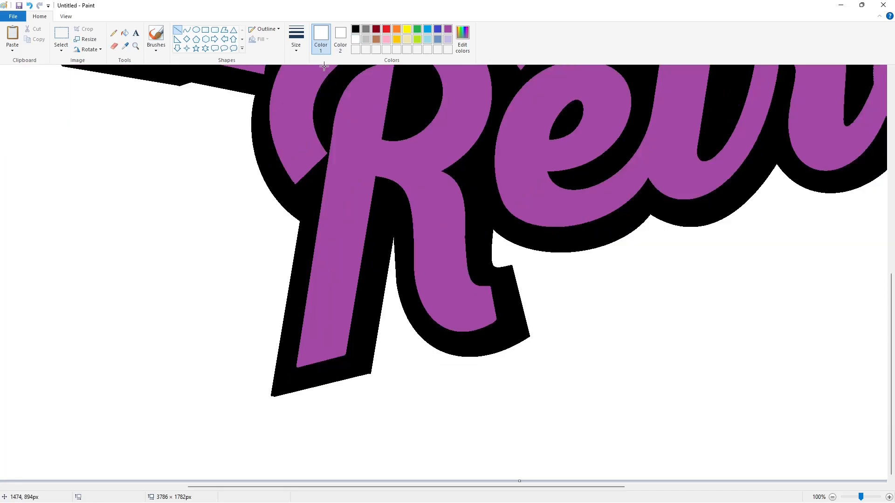
{"action": "left_click", "coordinate": [356, 29]}
{"action": "left_click", "coordinate": [356, 40]}
Smooth the outline's upper corner beside the L with a short diagonal white line.
{"action": "scroll", "coordinate": [466, 279], "scroll_direction": "right", "scroll_amount": 5}
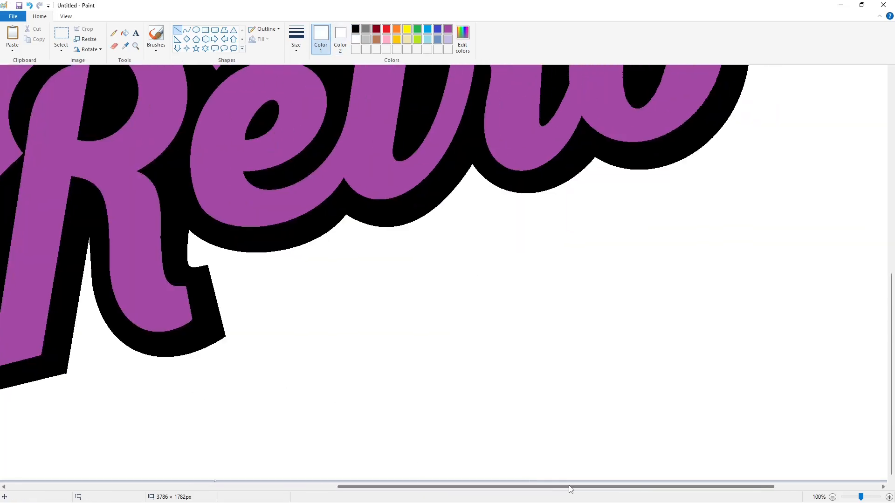
{"action": "scroll", "coordinate": [565, 444], "scroll_direction": "up", "scroll_amount": 5}
{"action": "scroll", "coordinate": [300, 234], "scroll_direction": "left", "scroll_amount": 1}
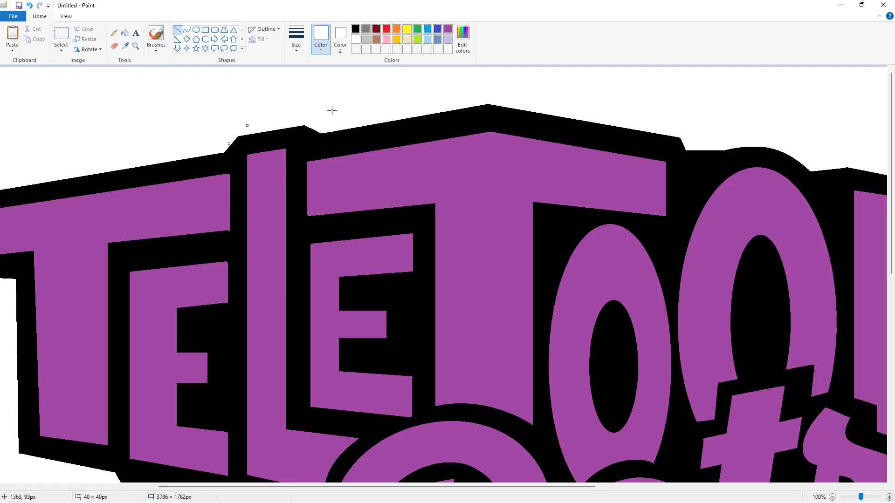
Mix a custom shade based on the palette's lime and fill the first T of TELETOON with it.
{"action": "scroll", "coordinate": [526, 264], "scroll_direction": "down", "scroll_amount": 1}
{"action": "left_click", "coordinate": [417, 39]}
{"action": "left_click", "coordinate": [463, 42]}
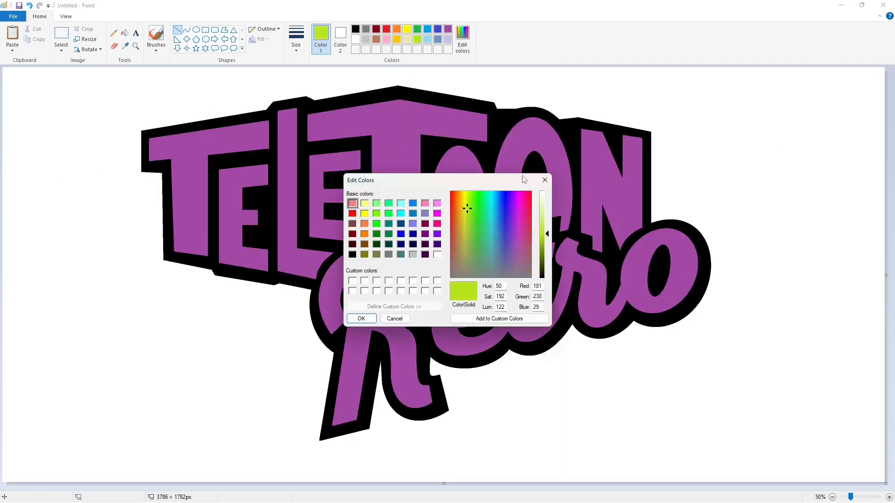
{"action": "left_click", "coordinate": [364, 317]}
{"action": "left_click", "coordinate": [125, 33]}
{"action": "left_click", "coordinate": [191, 138]}
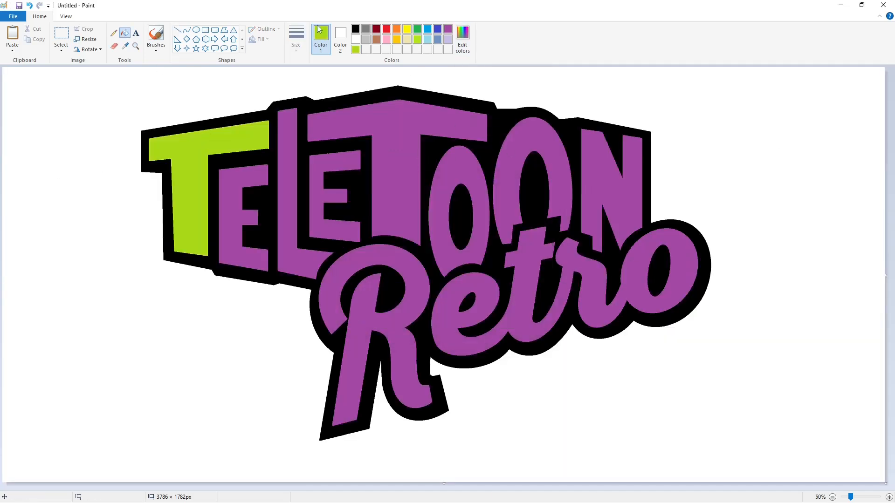
Fill the first four letters of TELETOON (T, E, L, E) with the standard palette lime.
{"action": "left_click", "coordinate": [417, 40]}
{"action": "left_click", "coordinate": [231, 145]}
{"action": "left_click", "coordinate": [232, 170]}
{"action": "left_click", "coordinate": [286, 193]}
{"action": "left_click", "coordinate": [321, 197]}
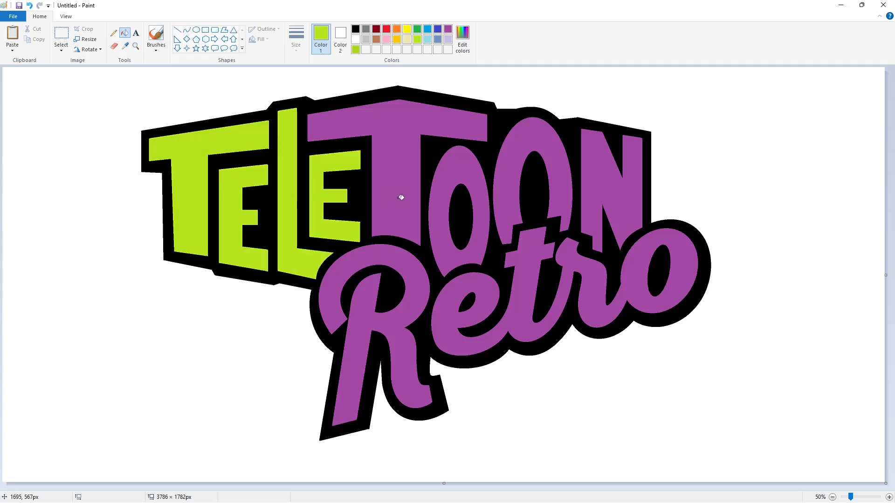
Fill the remaining TELETOON letters (T, O, O, N) and the whole word Retro with the same lime.
{"action": "left_click", "coordinate": [401, 197]}
{"action": "left_click", "coordinate": [442, 204]}
{"action": "left_click", "coordinate": [513, 224]}
{"action": "left_click", "coordinate": [610, 186]}
{"action": "left_click", "coordinate": [418, 277]}
{"action": "left_click", "coordinate": [457, 307]}
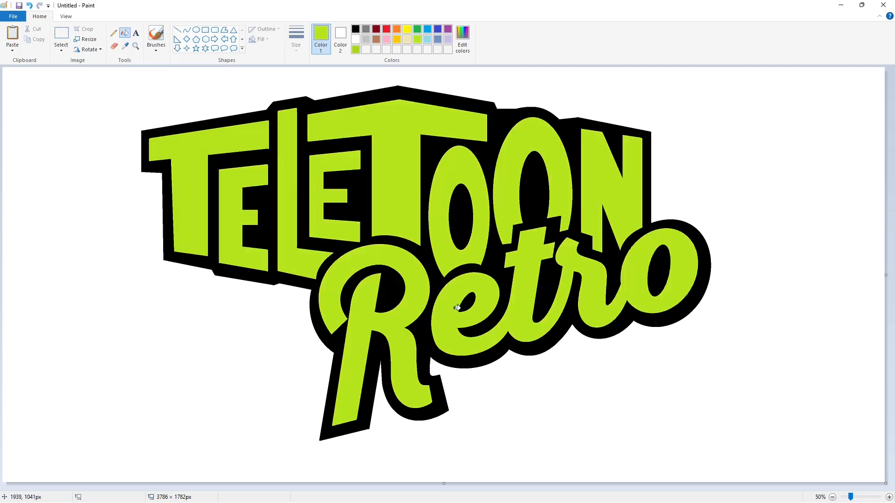